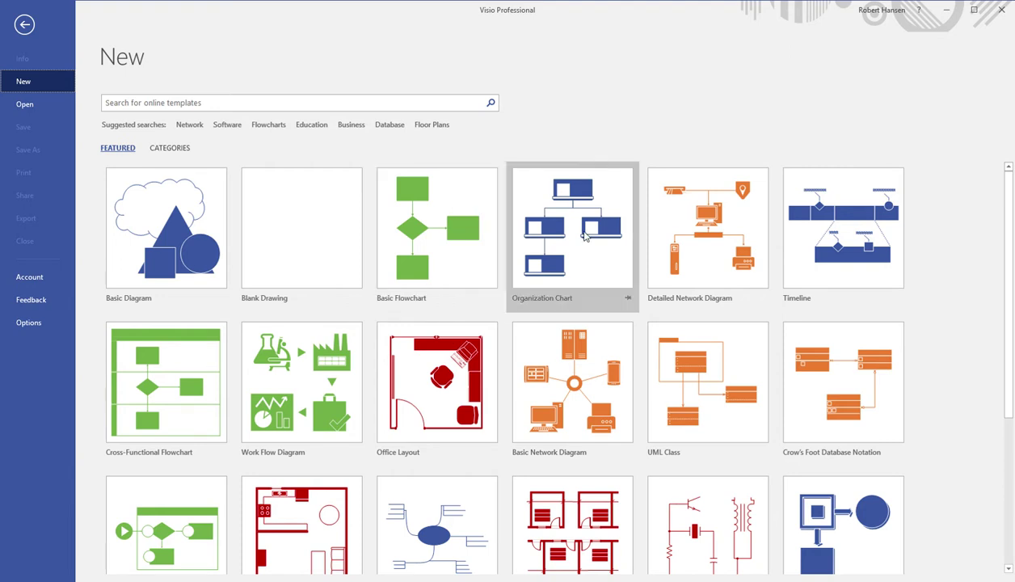
Pick the Basic Diagram template with US Units and create the blank Drawing5
{"action": "scroll", "coordinate": [586, 235], "scroll_direction": "down", "scroll_amount": 2}
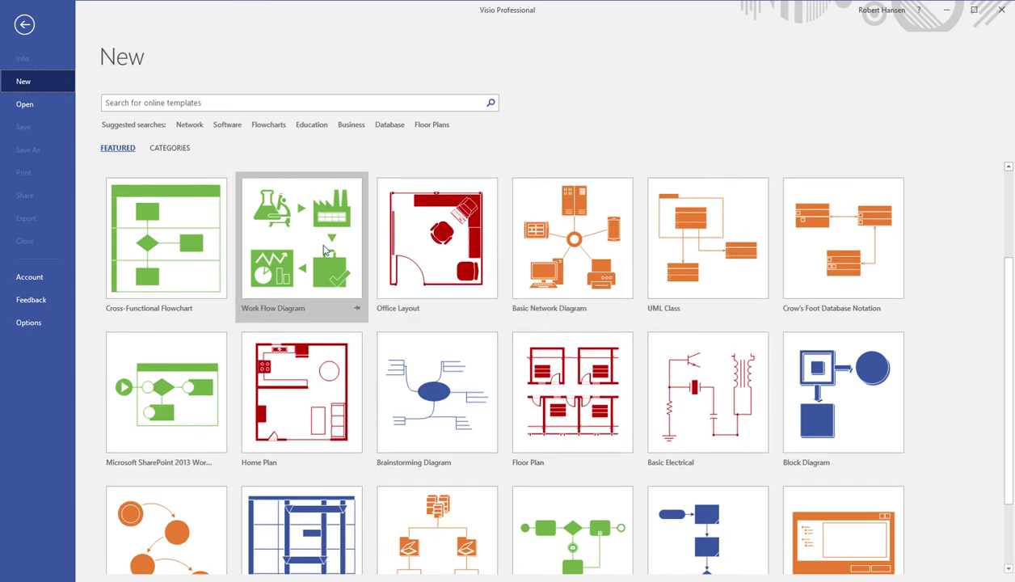
{"action": "scroll", "coordinate": [326, 251], "scroll_direction": "down", "scroll_amount": 1}
{"action": "scroll", "coordinate": [325, 250], "scroll_direction": "down", "scroll_amount": 1}
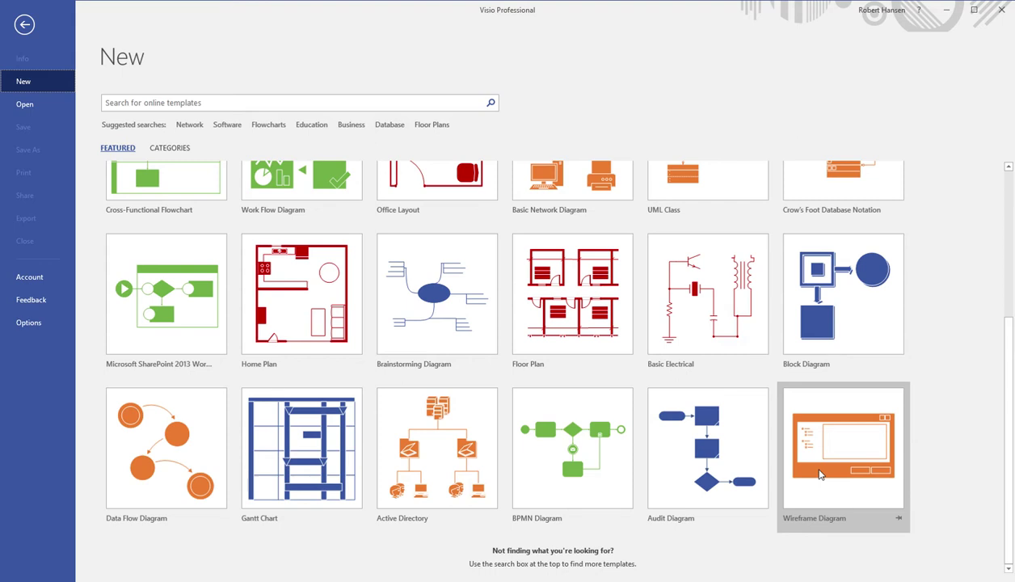
{"action": "scroll", "coordinate": [820, 475], "scroll_direction": "up", "scroll_amount": 3}
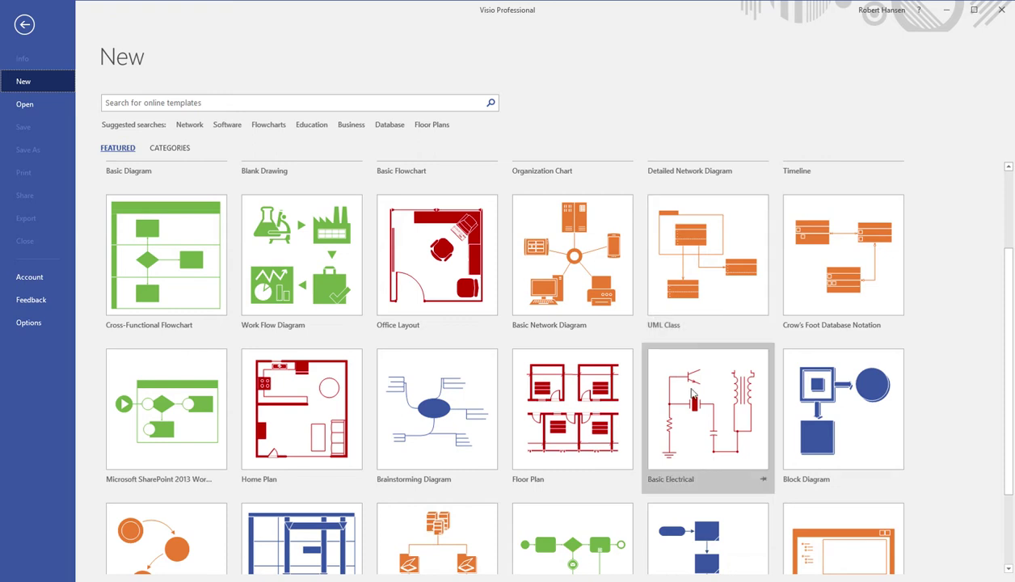
{"action": "scroll", "coordinate": [691, 393], "scroll_direction": "up", "scroll_amount": 3}
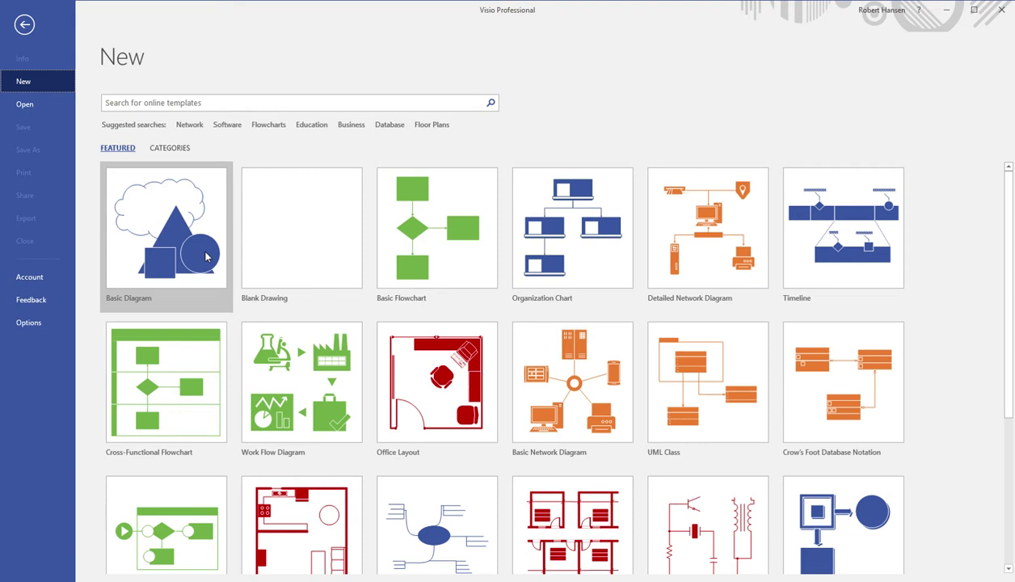
{"action": "left_click", "coordinate": [205, 257]}
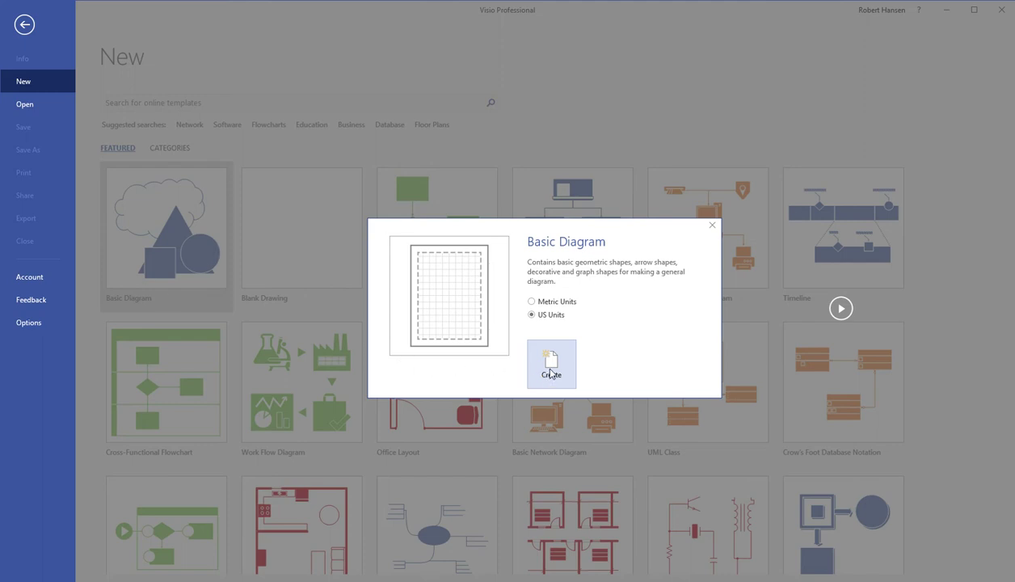
{"action": "left_click", "coordinate": [550, 374]}
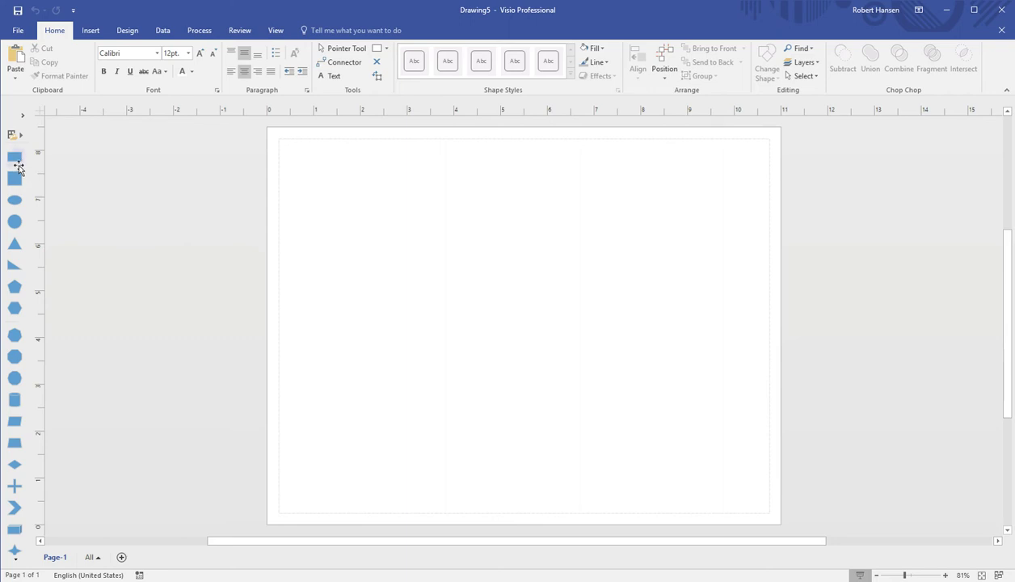
Drag a Basic Shapes rectangle onto the page, size it to 2.5 × 1.774 in, keep it upright
{"action": "left_click", "coordinate": [22, 116]}
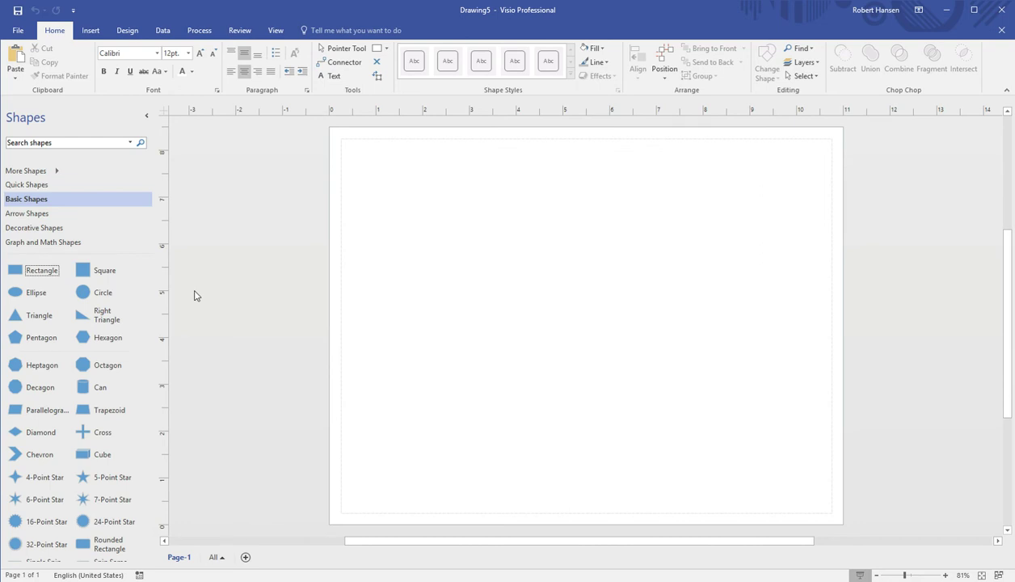
{"action": "left_click_drag", "start_coordinate": [28, 278], "coordinate": [390, 182]}
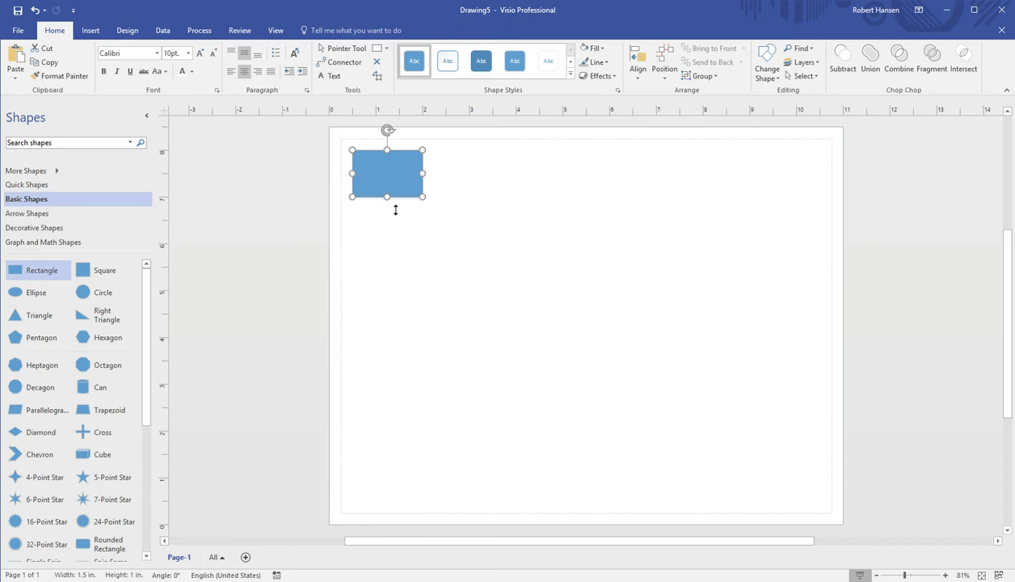
{"action": "left_click_drag", "start_coordinate": [424, 198], "coordinate": [403, 278]}
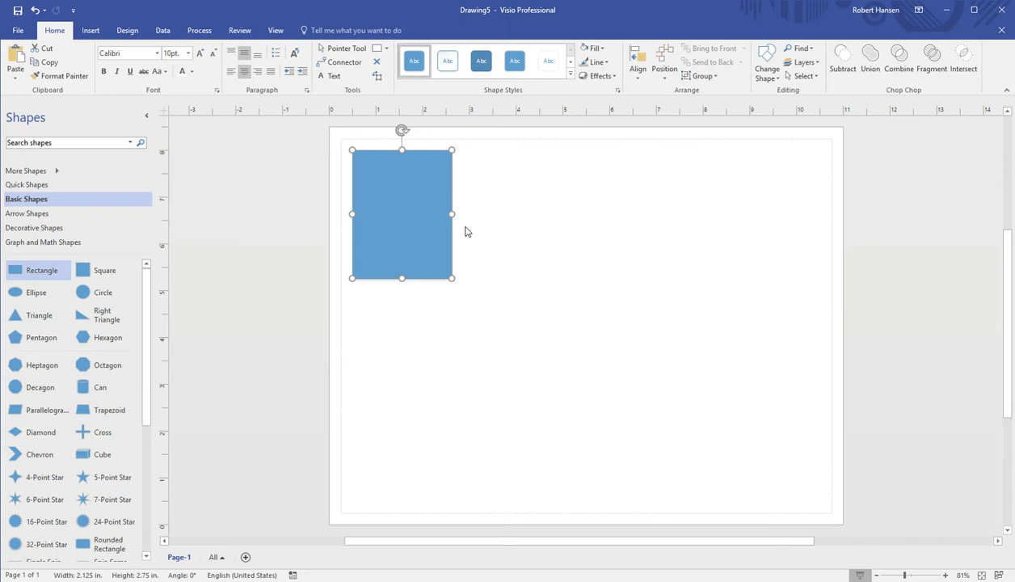
{"action": "left_click_drag", "start_coordinate": [452, 214], "coordinate": [535, 215]}
{"action": "left_click_drag", "start_coordinate": [541, 292], "coordinate": [453, 242]}
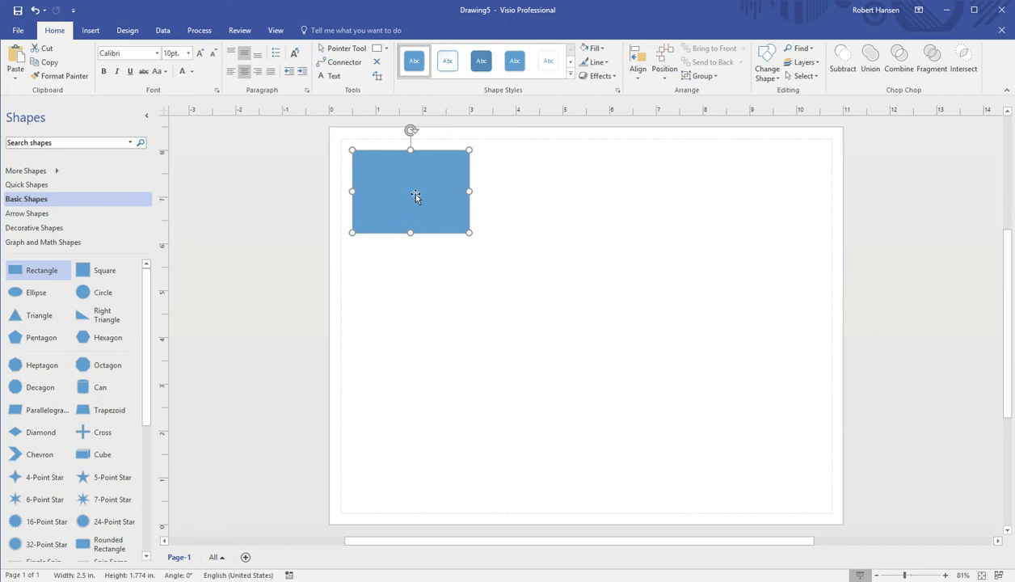
{"action": "left_click_drag", "start_coordinate": [407, 193], "coordinate": [484, 234]}
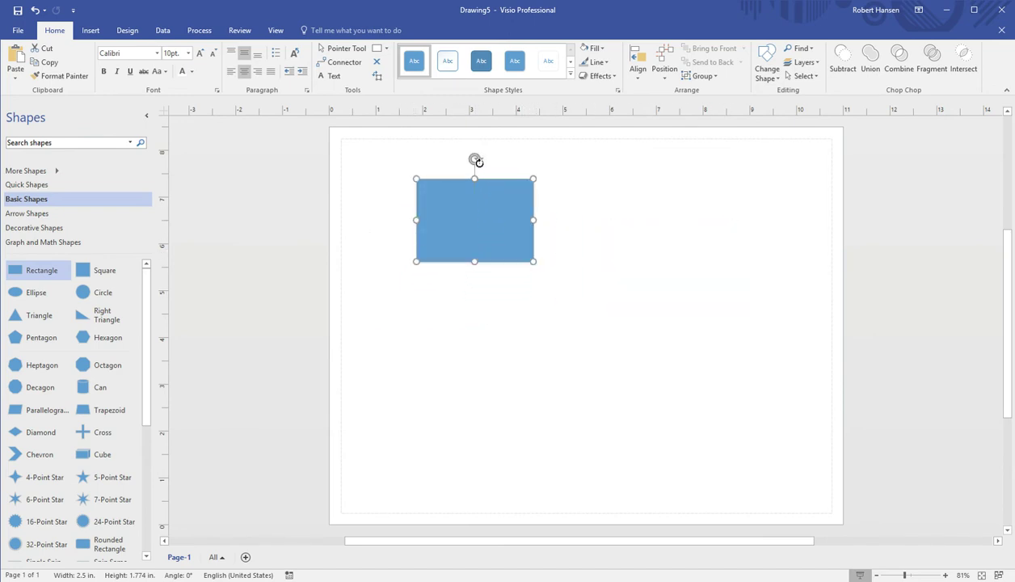
{"action": "mouse_move", "coordinate": [475, 160]}
{"action": "left_mouse_down"}
{"action": "mouse_move", "coordinate": [534, 211]}
{"action": "mouse_move", "coordinate": [474, 166]}
{"action": "mouse_move", "coordinate": [437, 172]}
{"action": "mouse_move", "coordinate": [530, 187]}
{"action": "mouse_move", "coordinate": [476, 174]}
{"action": "left_mouse_up"}
Select and deselect the blue rectangle, including one Select All with Ctrl+A
{"action": "left_click", "coordinate": [612, 253]}
{"action": "left_click", "coordinate": [526, 231]}
{"action": "left_click", "coordinate": [580, 244]}
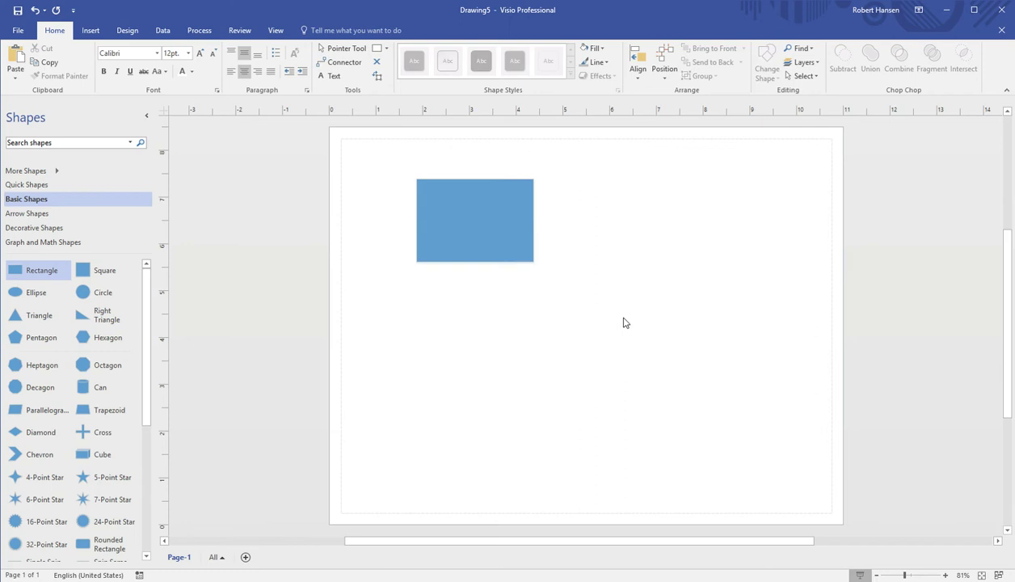
{"action": "left_click", "coordinate": [524, 252]}
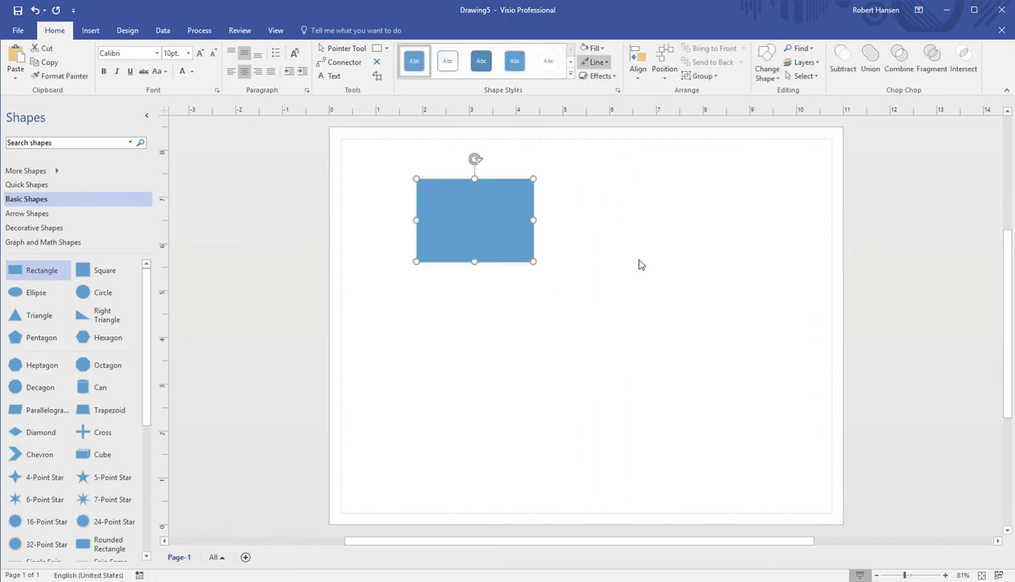
{"action": "left_click", "coordinate": [743, 283]}
{"action": "key", "text": "ctrl+a"}
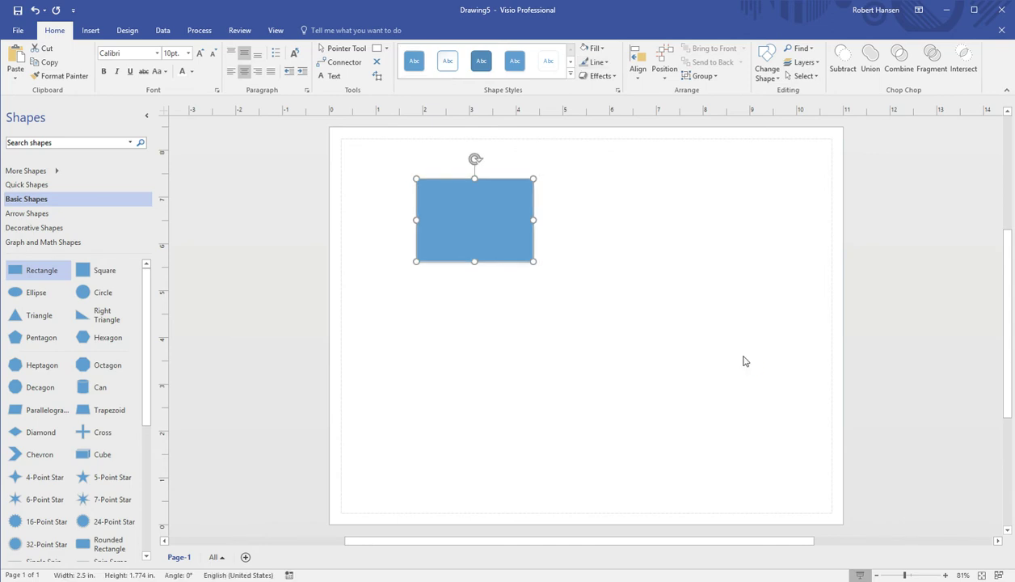
{"action": "left_click", "coordinate": [752, 349]}
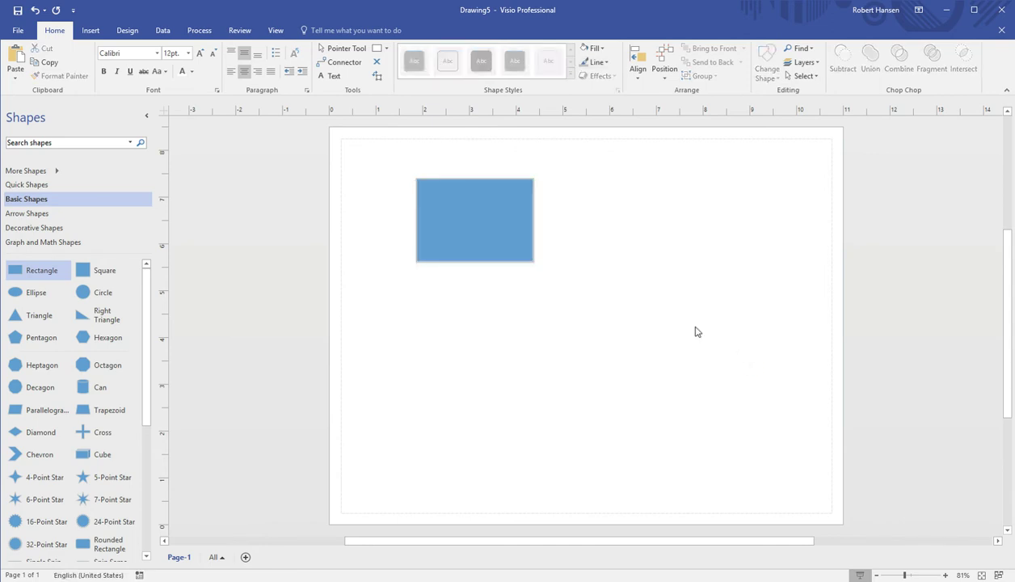
Zoom the page in to 125% and select the blue rectangle
{"action": "left_click", "coordinate": [944, 575]}
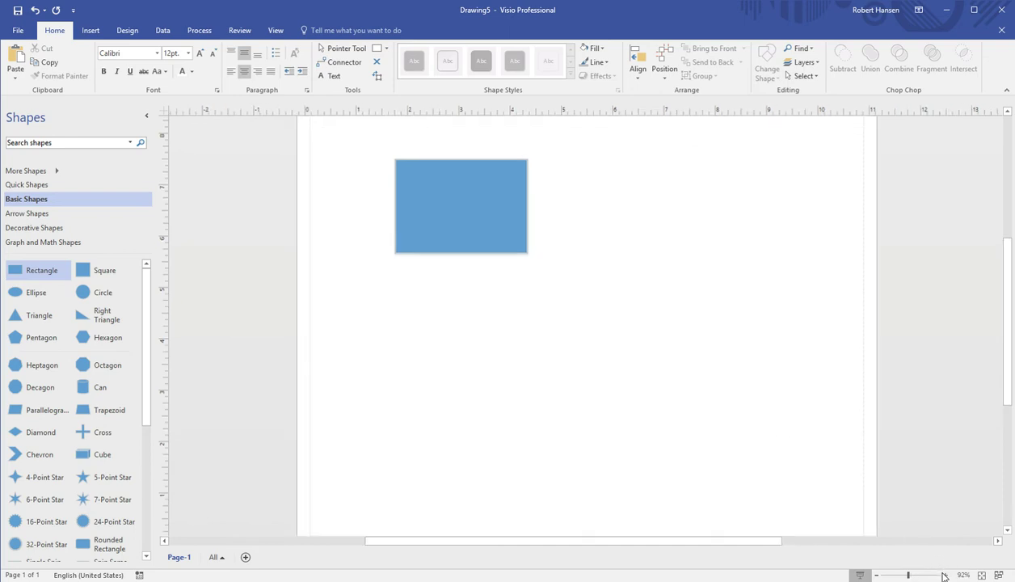
{"action": "left_click", "coordinate": [942, 574]}
{"action": "left_click", "coordinate": [942, 575]}
{"action": "scroll", "coordinate": [770, 485], "scroll_direction": "up", "scroll_amount": 2}
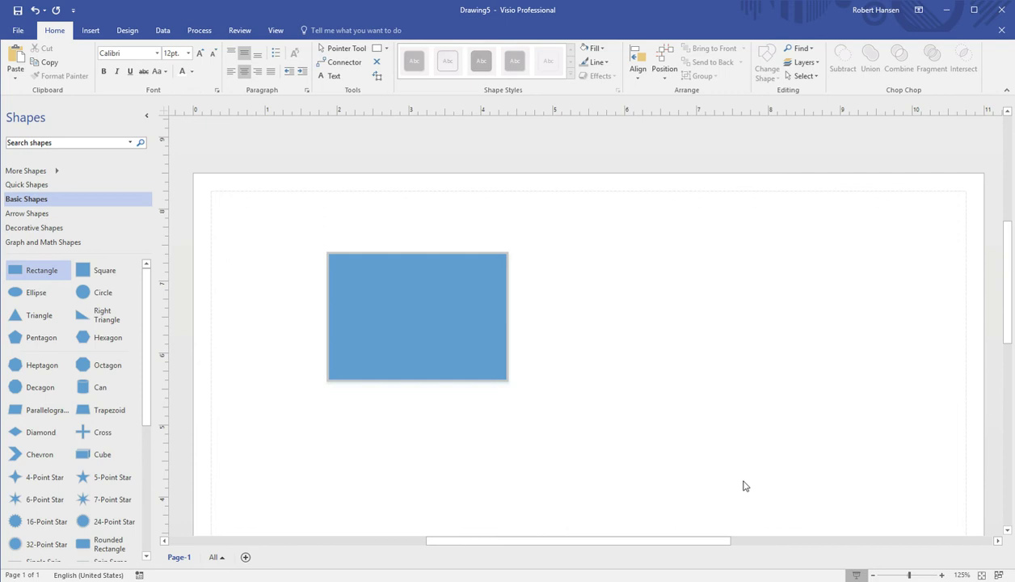
{"action": "left_click", "coordinate": [488, 355]}
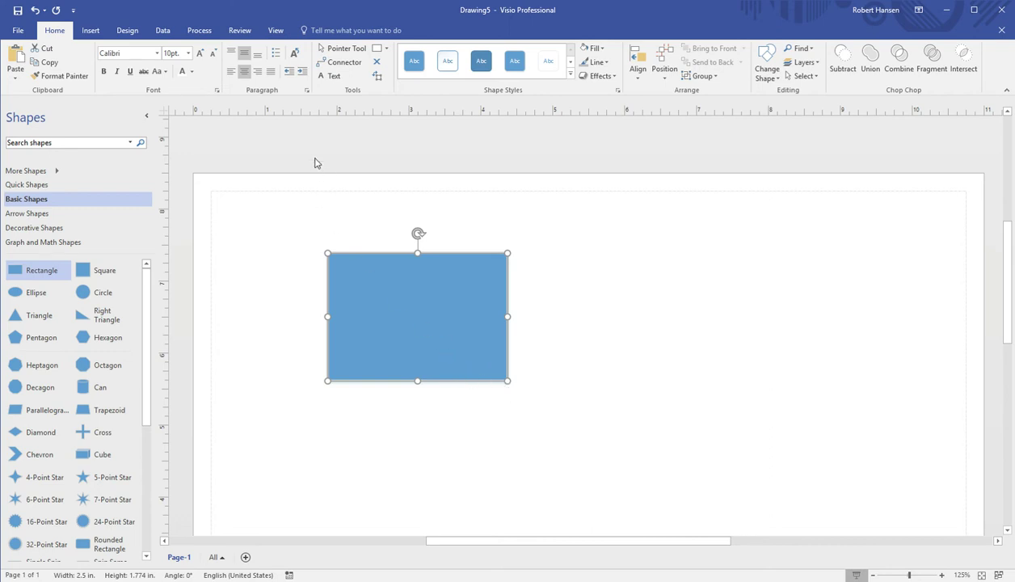
Apply No Theme on the Design tab to strip the drawing's colour theme
{"action": "left_click", "coordinate": [133, 34]}
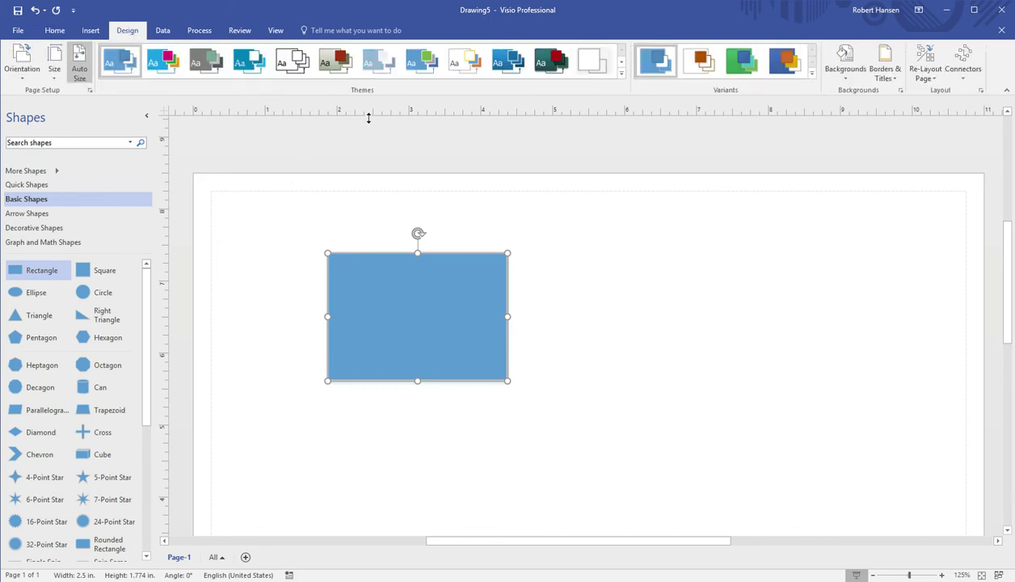
{"action": "left_click", "coordinate": [593, 73]}
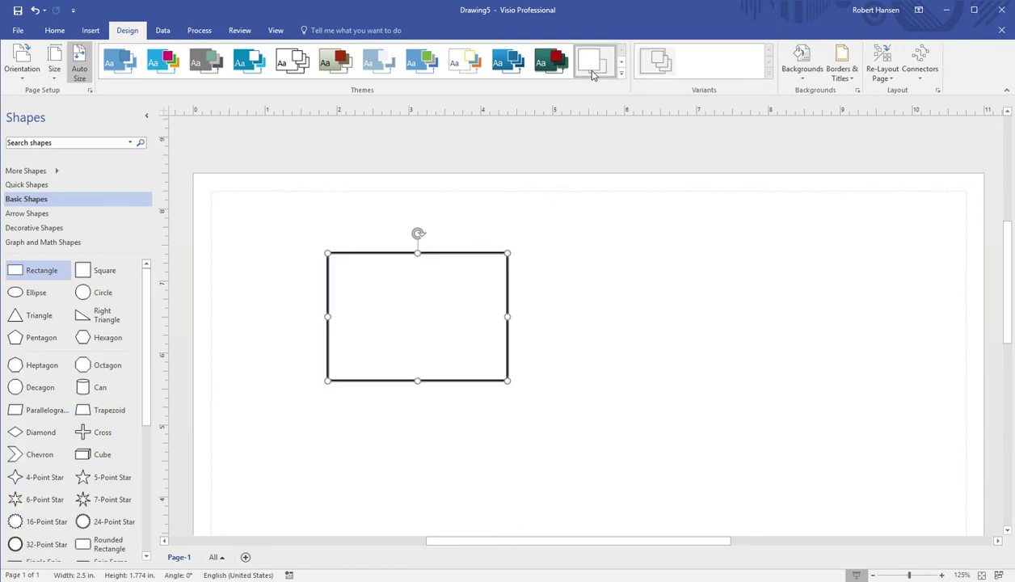
{"action": "left_click", "coordinate": [578, 269]}
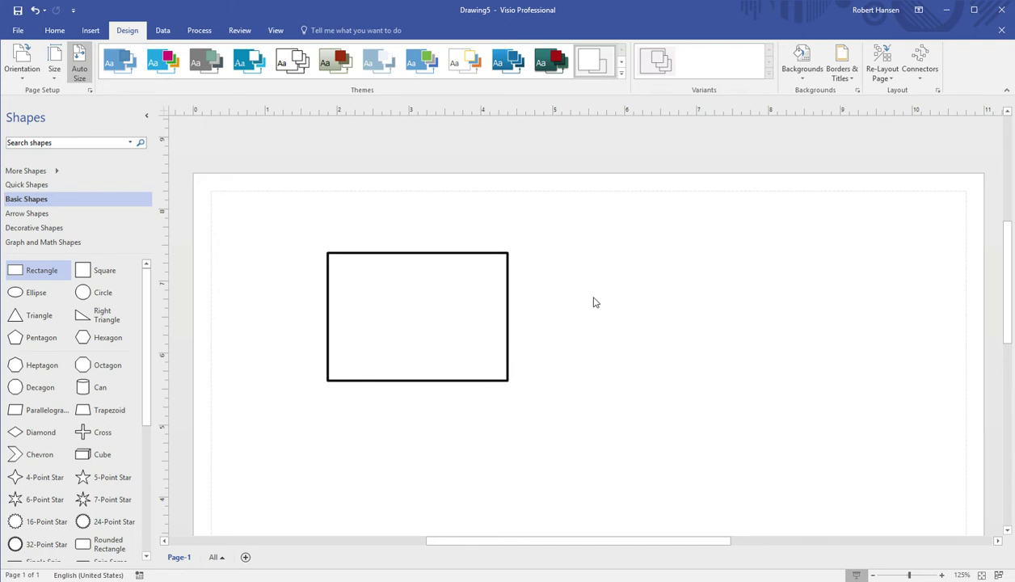
Delete the blue rectangle and drop in a plain 1.5 × 1 in rectangle, moved left
{"action": "left_click", "coordinate": [493, 295]}
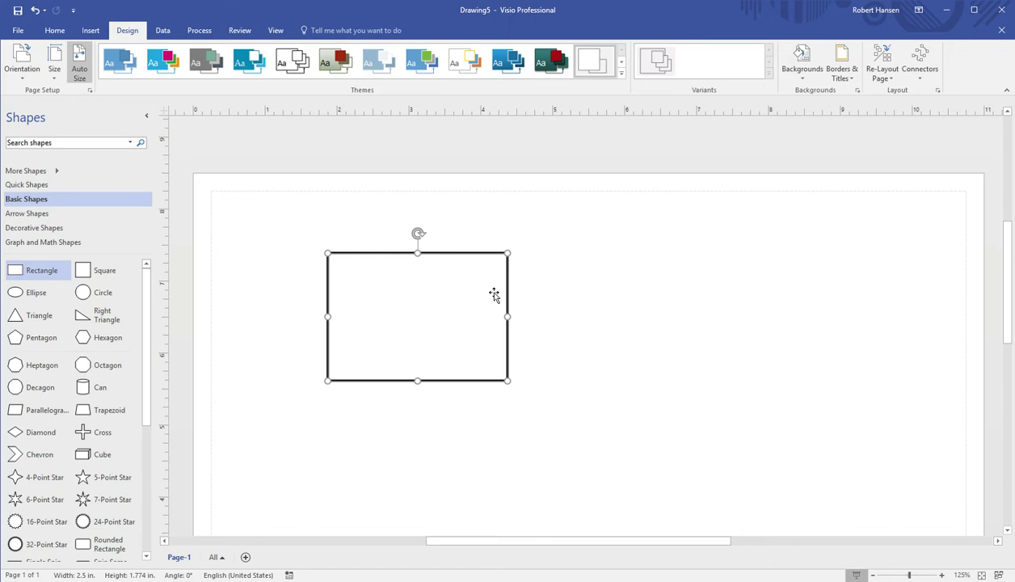
{"action": "key", "text": "Delete"}
{"action": "left_click_drag", "start_coordinate": [56, 278], "coordinate": [507, 295]}
{"action": "left_click", "coordinate": [384, 332]}
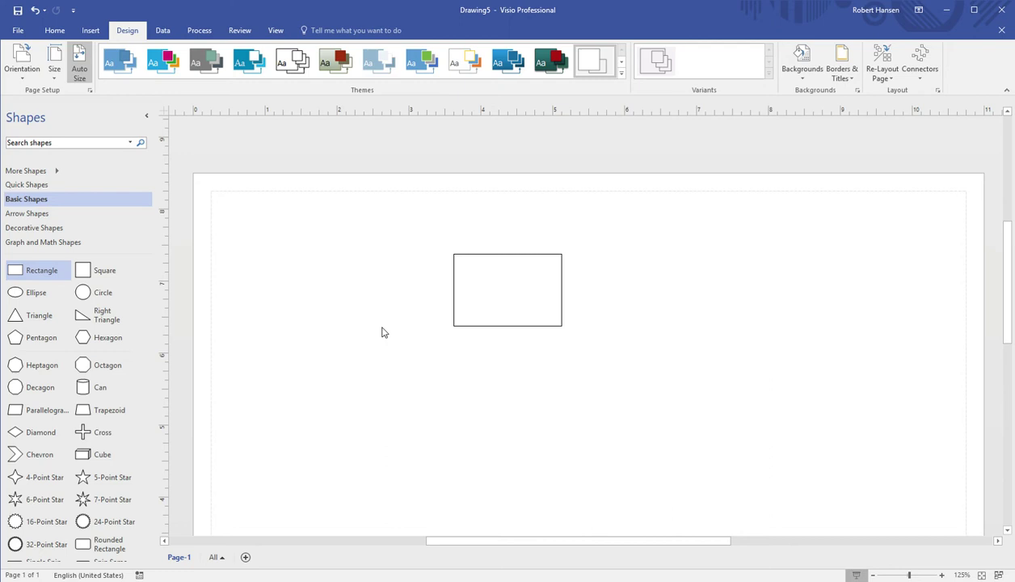
{"action": "left_click_drag", "start_coordinate": [473, 322], "coordinate": [323, 282]}
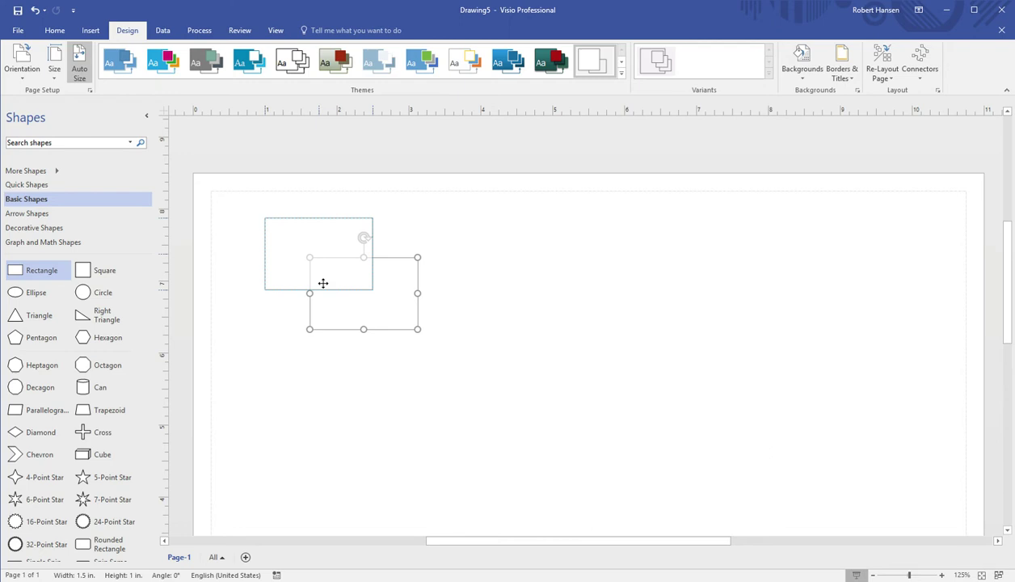
Shift the rectangle slightly lower and widen it to 2 in, keeping 1 in height
{"action": "left_click_drag", "start_coordinate": [322, 282], "coordinate": [320, 307]}
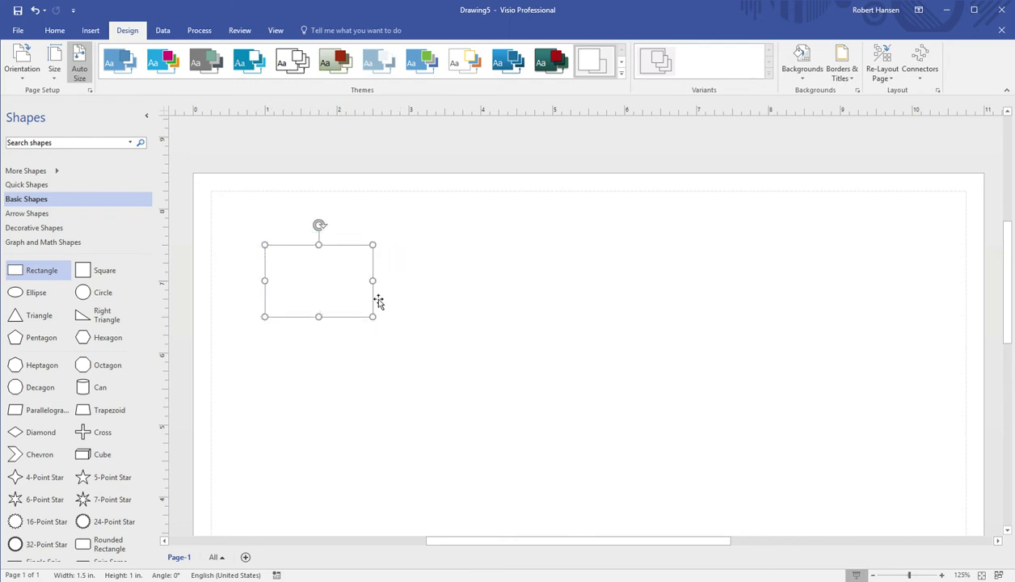
{"action": "left_click_drag", "start_coordinate": [379, 290], "coordinate": [421, 288]}
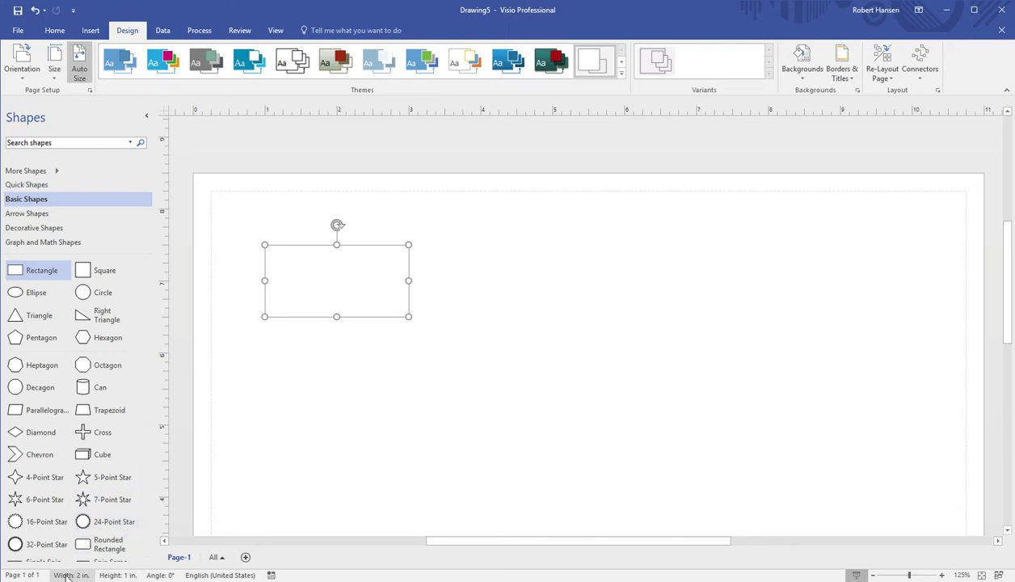
Reselect the 2 × 1 in rectangle and turn on the page grid from the View options
{"action": "left_click", "coordinate": [474, 300]}
{"action": "left_click", "coordinate": [386, 287]}
{"action": "left_click", "coordinate": [274, 30]}
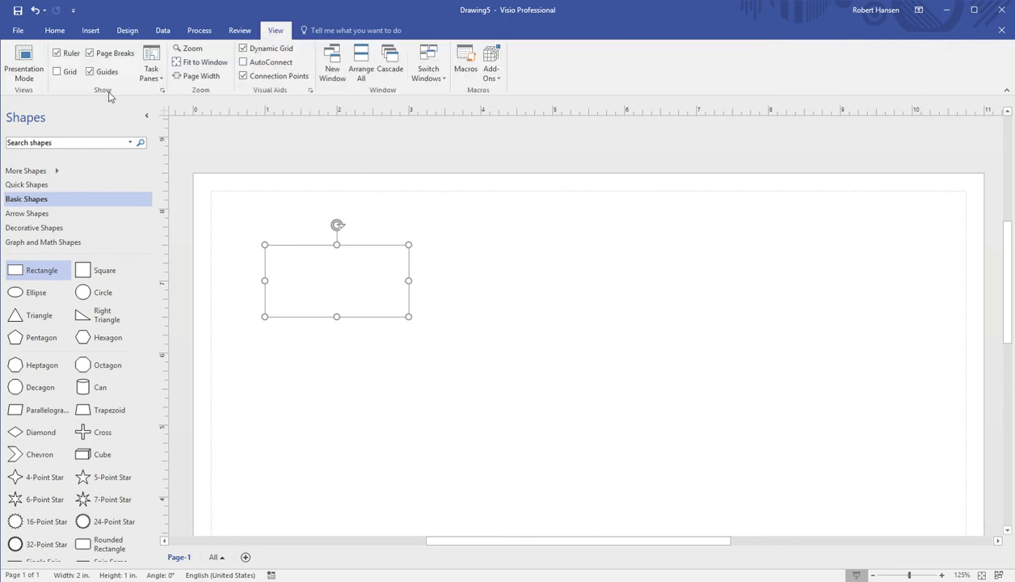
{"action": "left_click", "coordinate": [57, 72]}
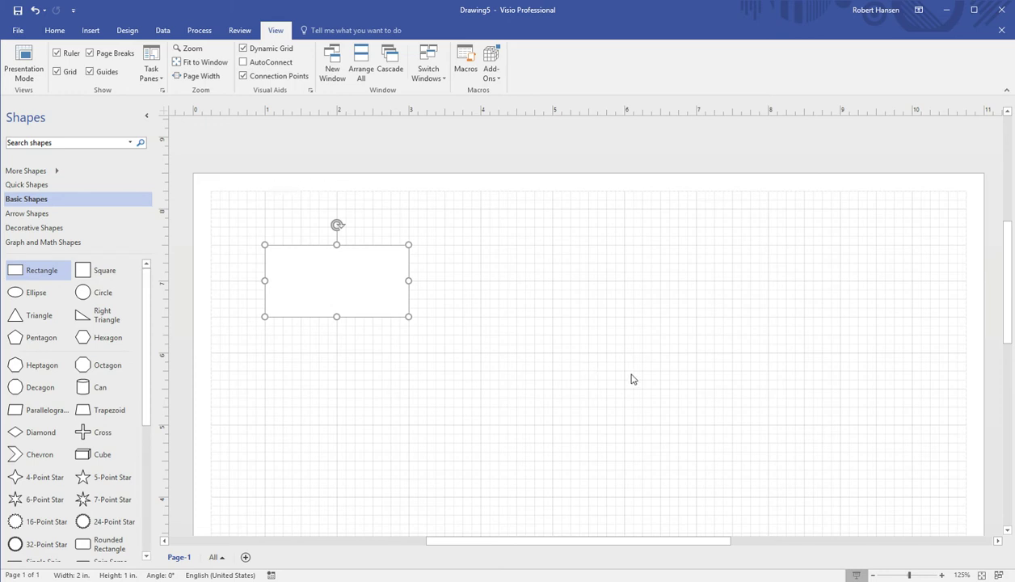
{"action": "left_click", "coordinate": [941, 574]}
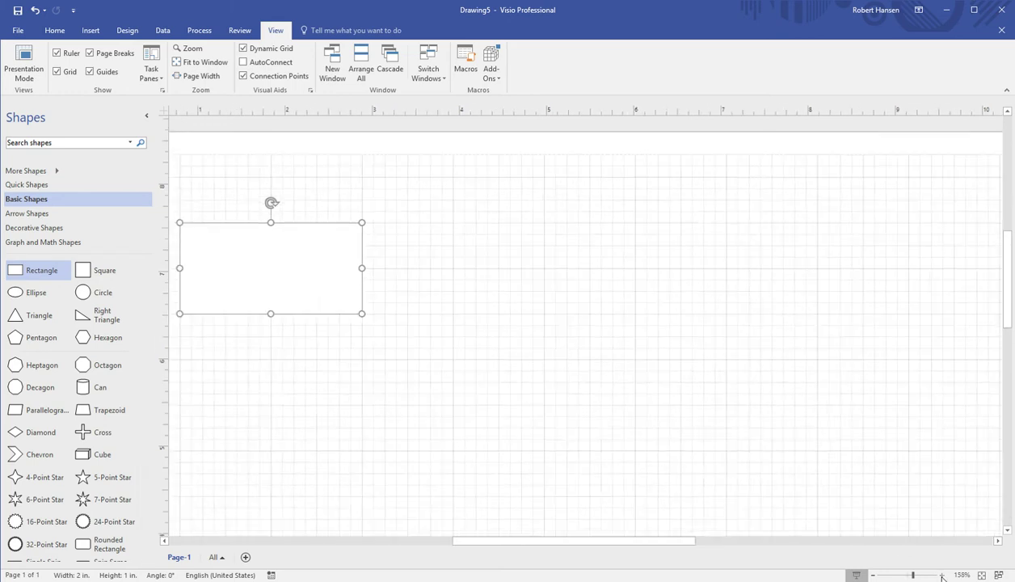
{"action": "left_click", "coordinate": [941, 574]}
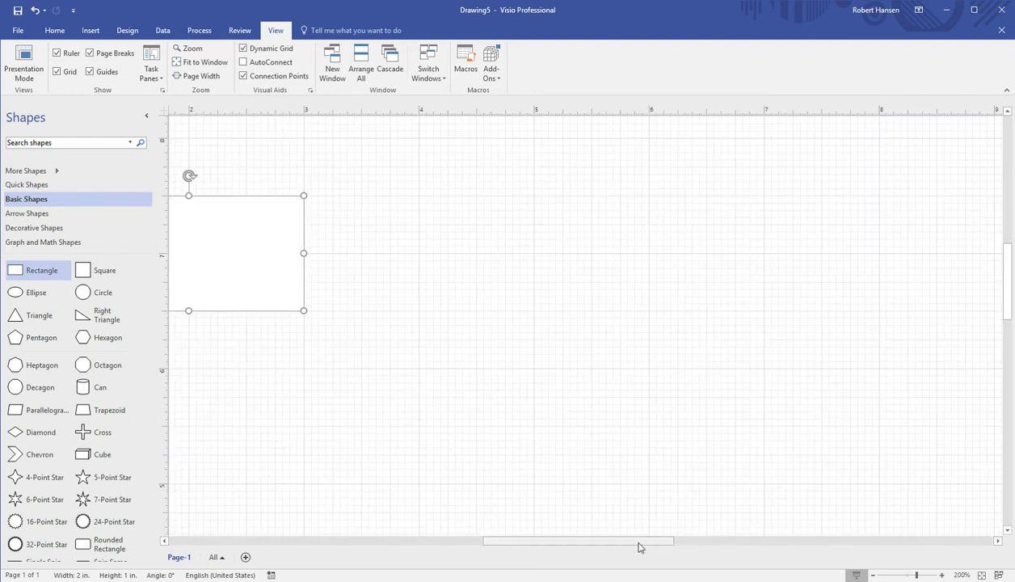
{"action": "left_click_drag", "start_coordinate": [638, 547], "coordinate": [566, 546]}
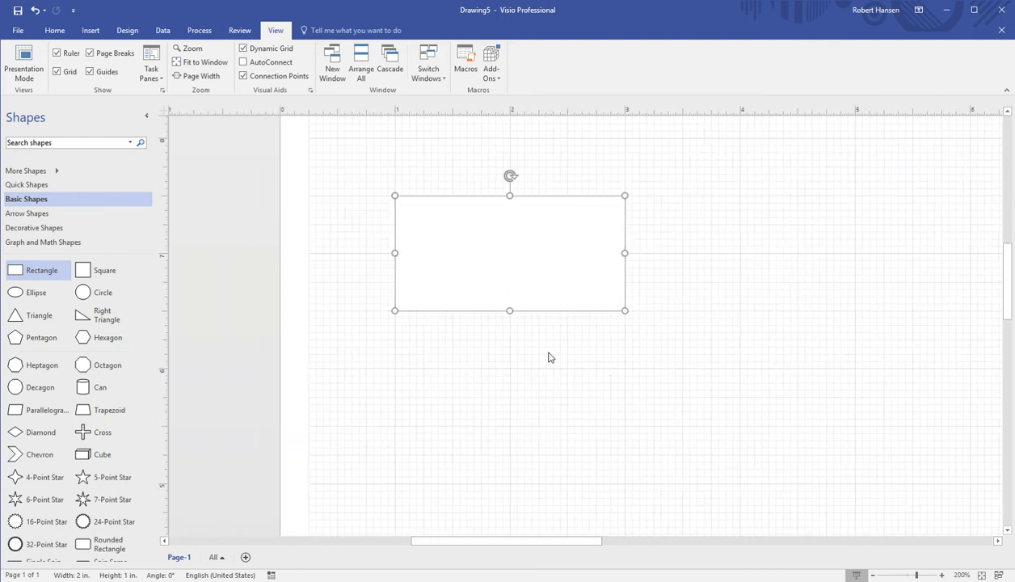
{"action": "left_click", "coordinate": [872, 575]}
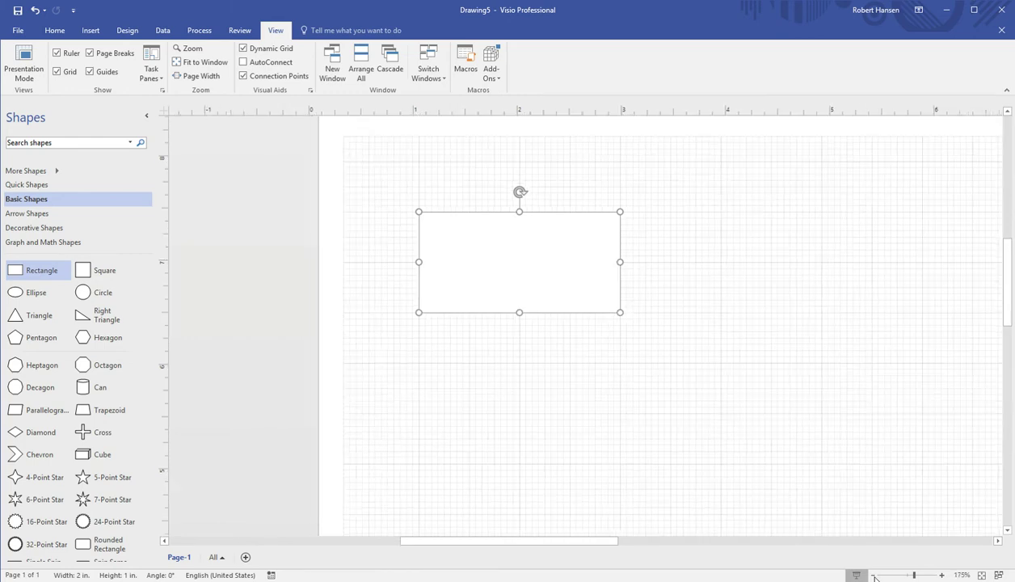
{"action": "left_click", "coordinate": [872, 575]}
{"action": "left_click", "coordinate": [872, 574]}
{"action": "left_click", "coordinate": [873, 575]}
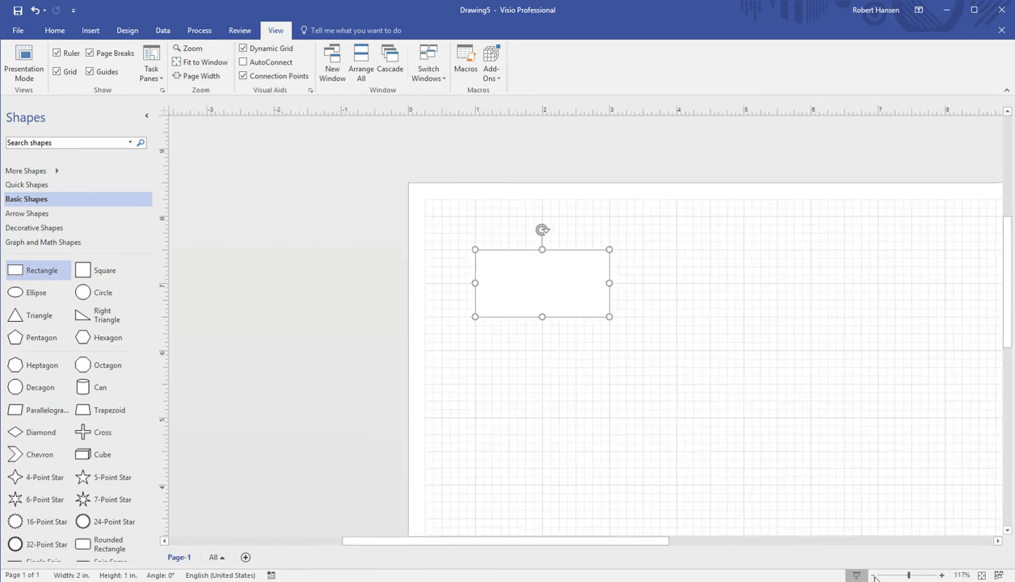
{"action": "left_click_drag", "start_coordinate": [659, 546], "coordinate": [716, 555]}
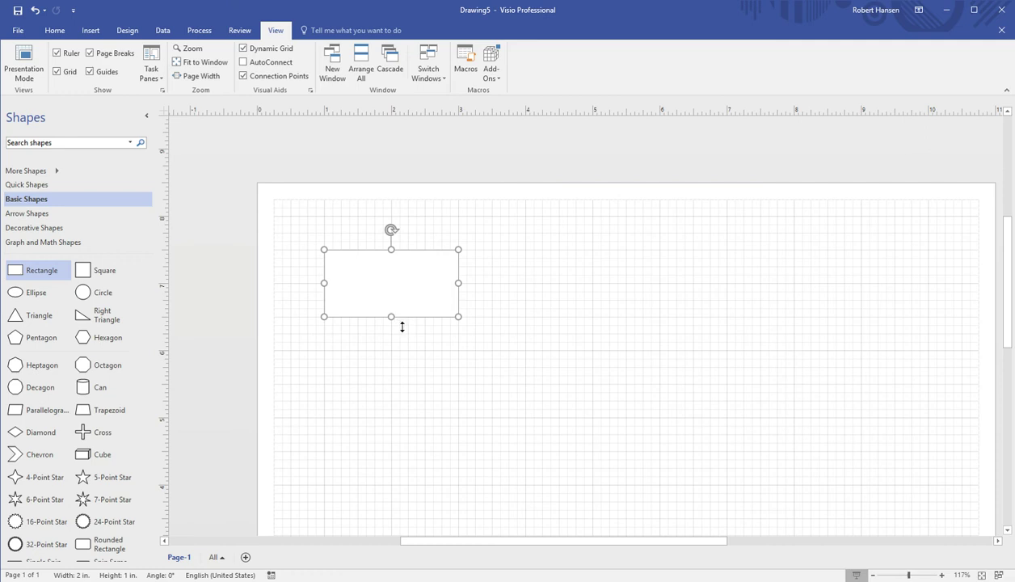
Stretch the rectangle's height to 1.125 in at 2 in wide, then recheck its size
{"action": "left_click_drag", "start_coordinate": [396, 326], "coordinate": [398, 334]}
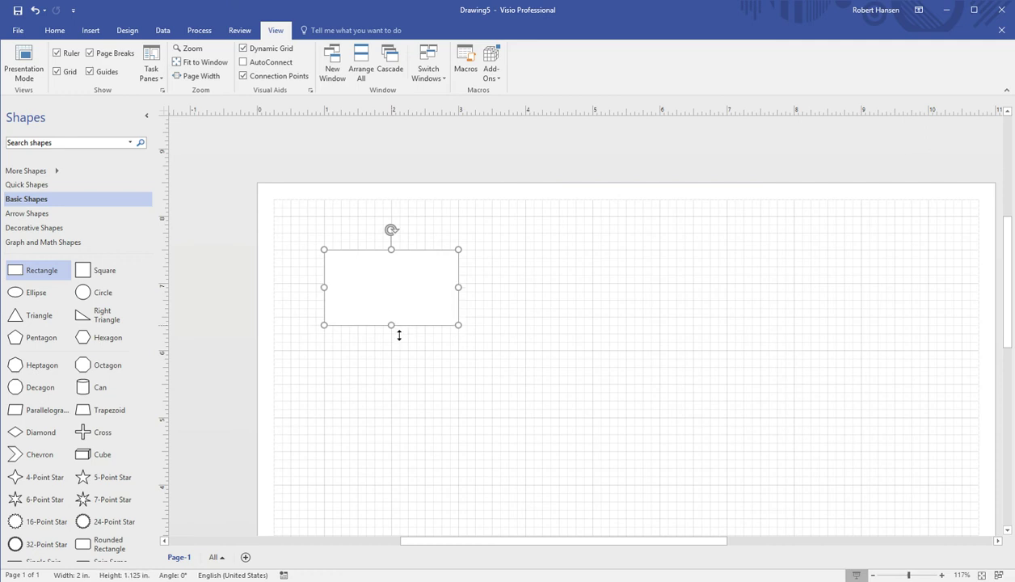
{"action": "left_click", "coordinate": [313, 351]}
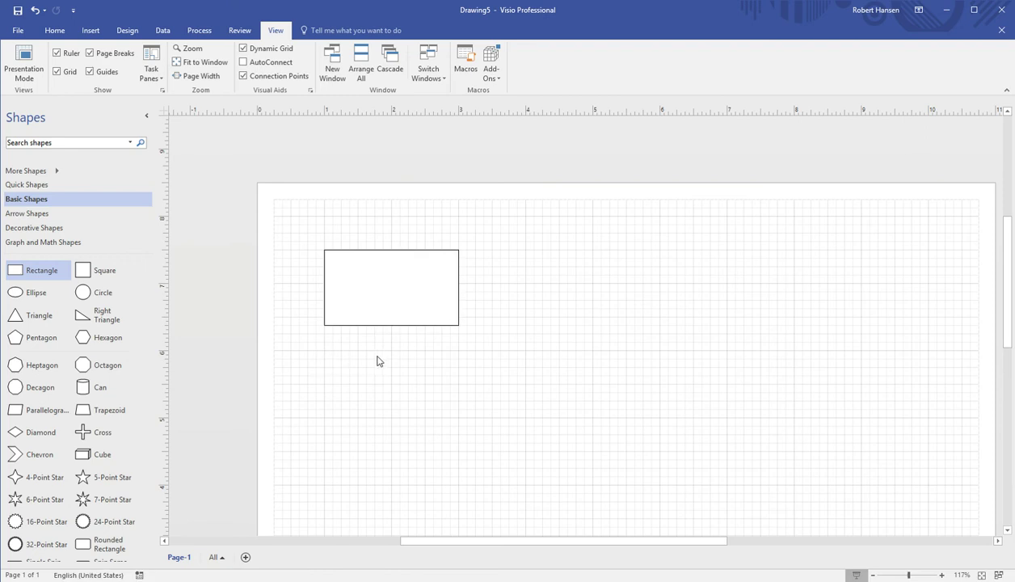
{"action": "left_click", "coordinate": [408, 324]}
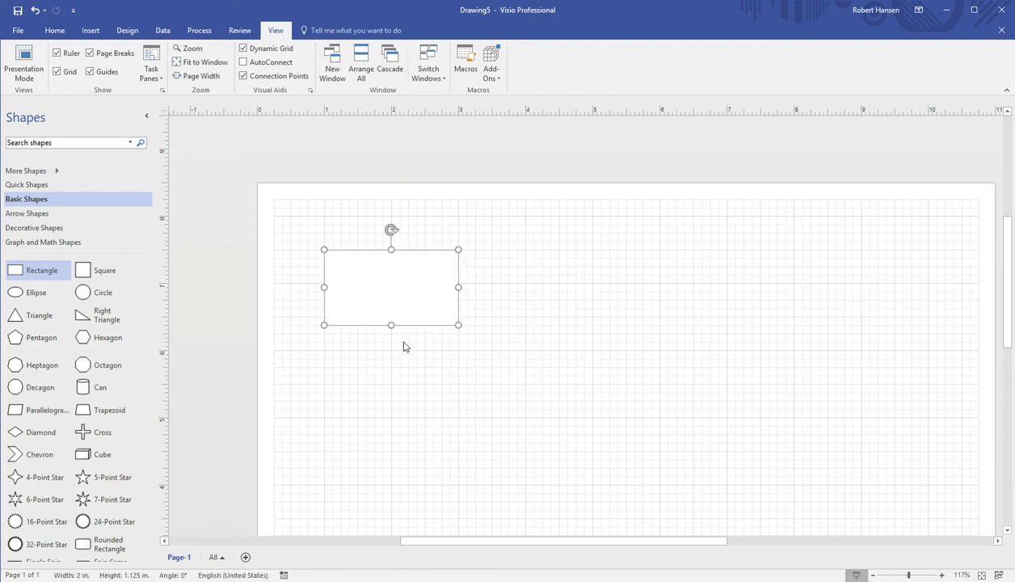
{"action": "left_click", "coordinate": [389, 363]}
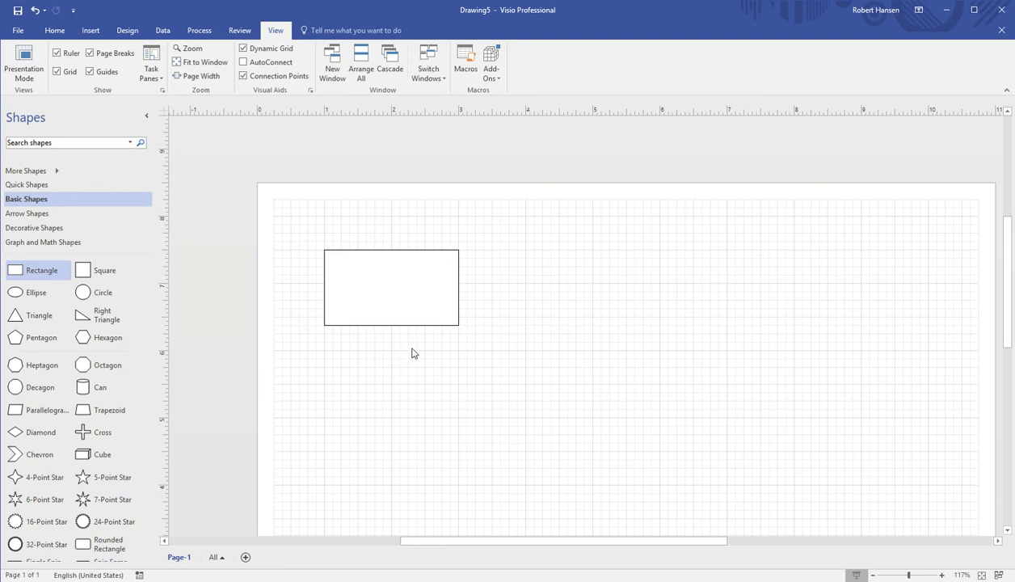
Fit a roughly 0.625 × 1.023 in ellipse inside the rectangle's left end, then add a 1.5 in square below
{"action": "left_click_drag", "start_coordinate": [44, 296], "coordinate": [457, 408]}
{"action": "left_click_drag", "start_coordinate": [529, 408], "coordinate": [421, 400]}
{"action": "left_click_drag", "start_coordinate": [392, 349], "coordinate": [392, 374]}
{"action": "left_click_drag", "start_coordinate": [427, 423], "coordinate": [363, 302]}
{"action": "left_click_drag", "start_coordinate": [371, 249], "coordinate": [360, 290]}
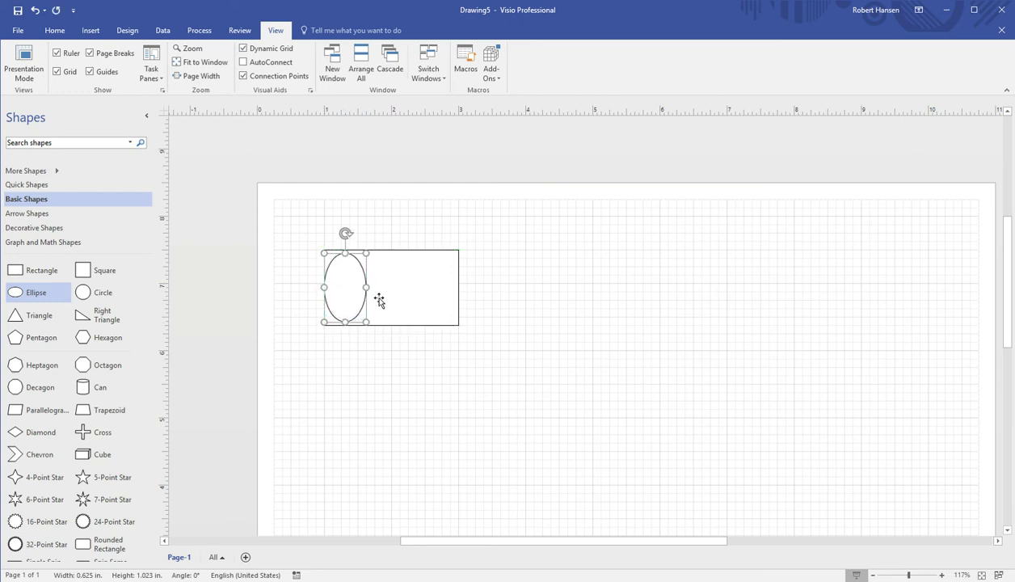
{"action": "key", "text": "Right"}
{"action": "left_click", "coordinate": [395, 353]}
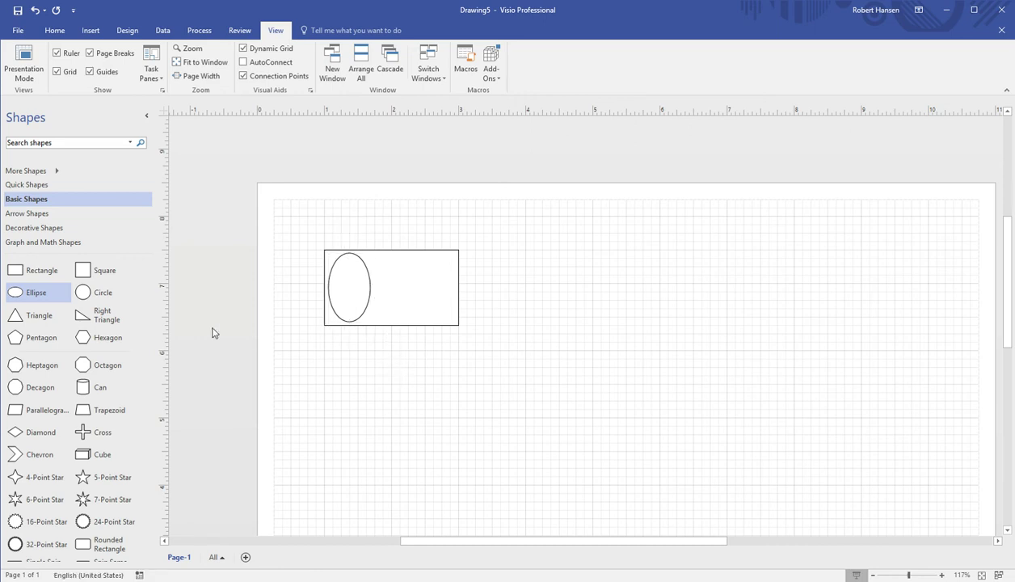
{"action": "left_click_drag", "start_coordinate": [84, 271], "coordinate": [420, 386]}
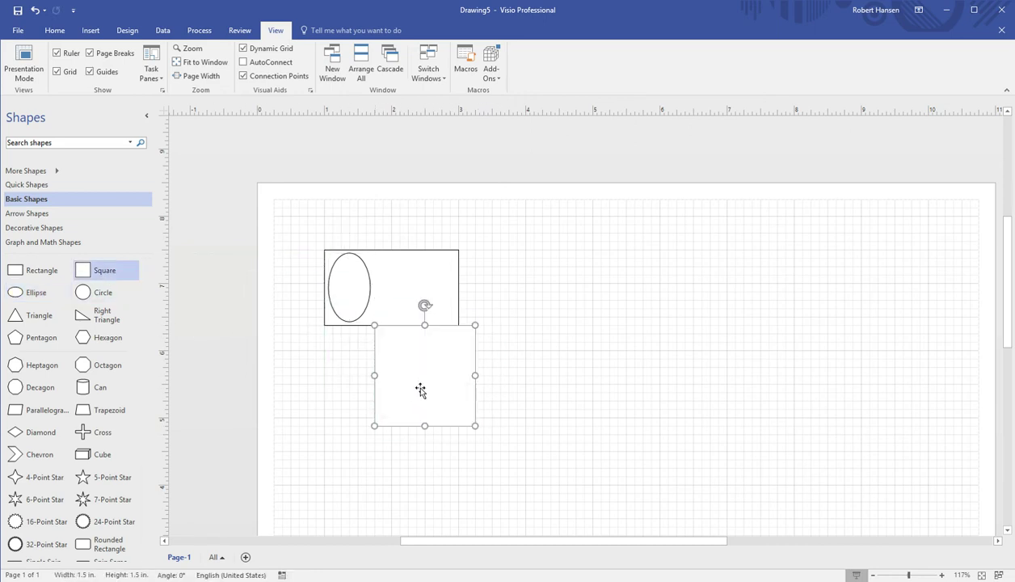
Shrink the square to 0.75 in inside the rectangle's right side and add a 0.75 × 0.125 in bar
{"action": "left_click_drag", "start_coordinate": [476, 334], "coordinate": [416, 293]}
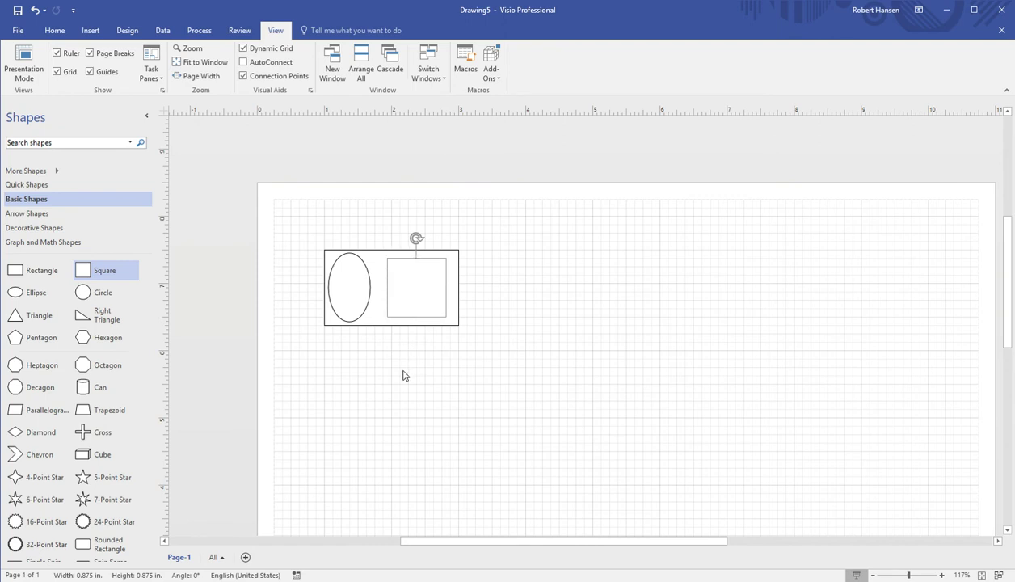
{"action": "left_click", "coordinate": [404, 375]}
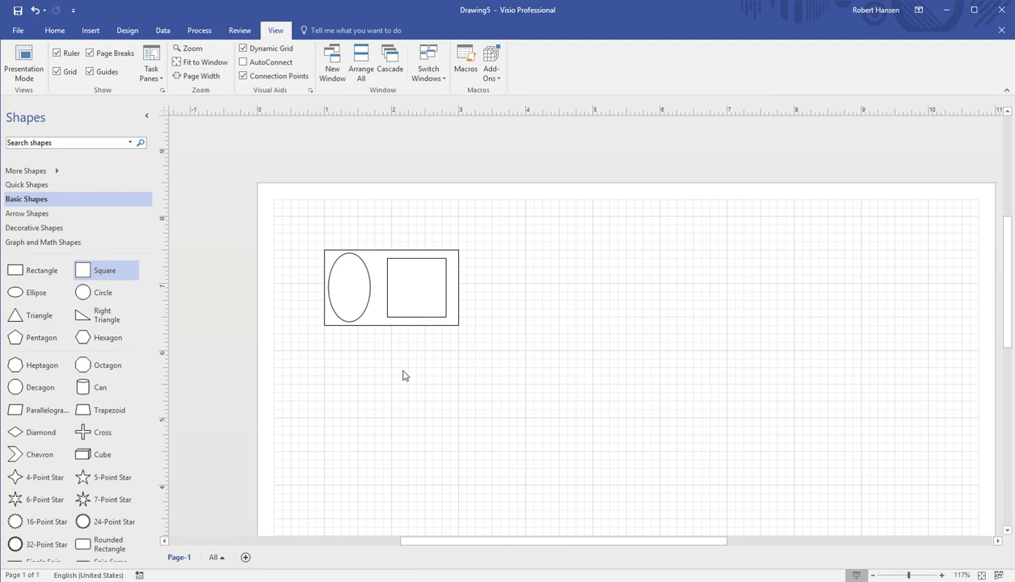
{"action": "left_click", "coordinate": [418, 281]}
{"action": "left_click_drag", "start_coordinate": [426, 268], "coordinate": [429, 304]}
{"action": "left_click", "coordinate": [308, 301]}
{"action": "left_click_drag", "start_coordinate": [71, 278], "coordinate": [433, 267]}
Enlarge the inner square to about 0.824 in and align the thin bar above it at matching width
{"action": "left_click", "coordinate": [424, 294]}
{"action": "left_click", "coordinate": [440, 258]}
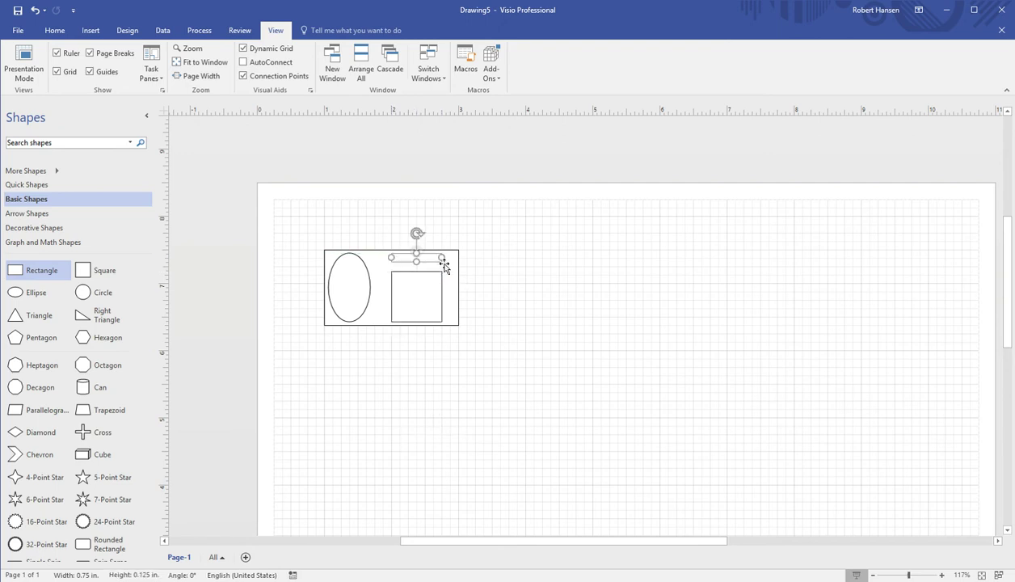
{"action": "left_click", "coordinate": [440, 289]}
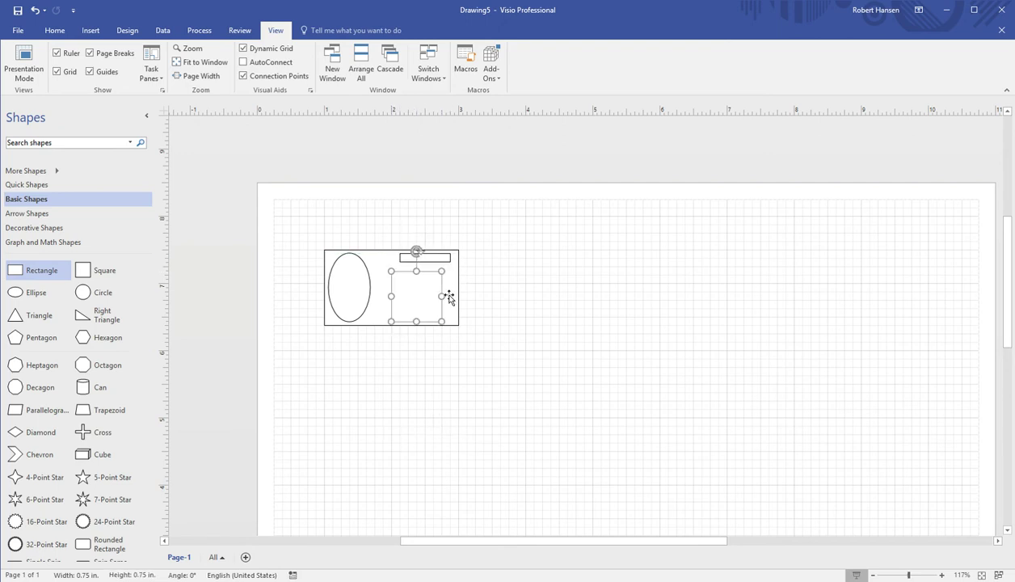
{"action": "left_click_drag", "start_coordinate": [445, 280], "coordinate": [449, 274]}
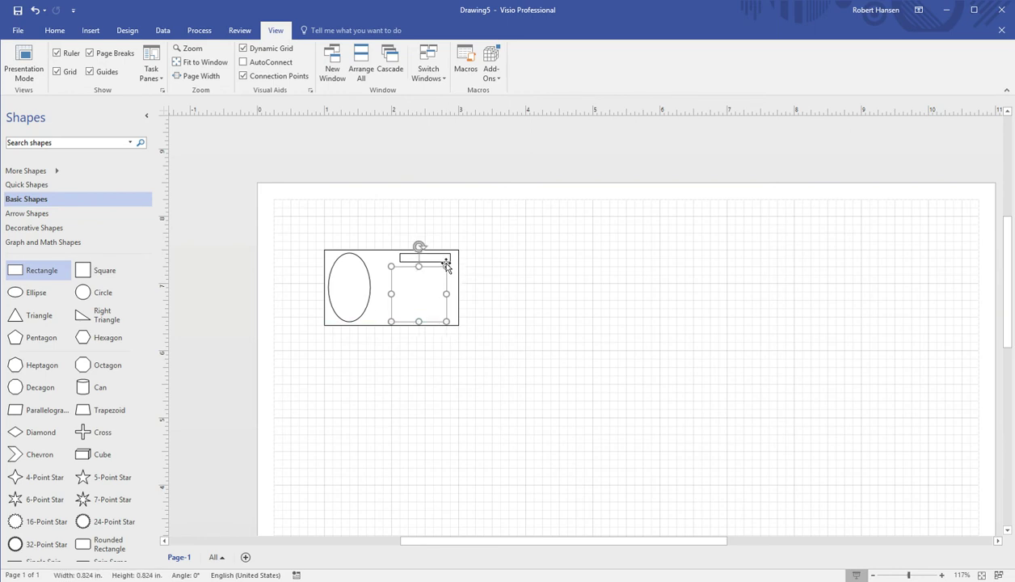
{"action": "left_click", "coordinate": [427, 259]}
{"action": "left_click_drag", "start_coordinate": [433, 262], "coordinate": [454, 265]}
{"action": "left_click", "coordinate": [506, 300]}
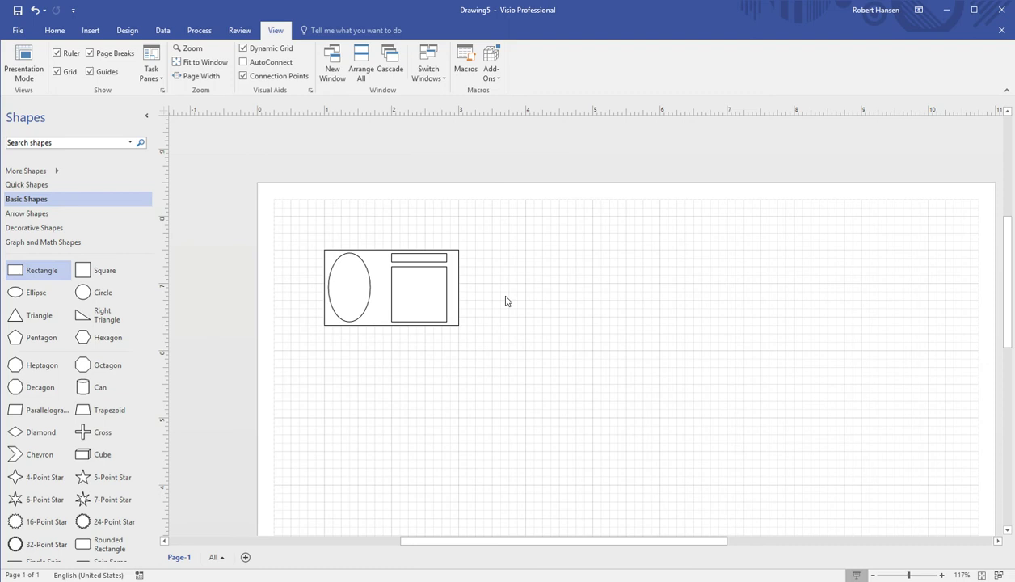
Box-select the card's rectangle, oval, square and bar and delete them all
{"action": "left_click_drag", "start_coordinate": [323, 249], "coordinate": [479, 353]}
{"action": "key", "text": "Delete"}
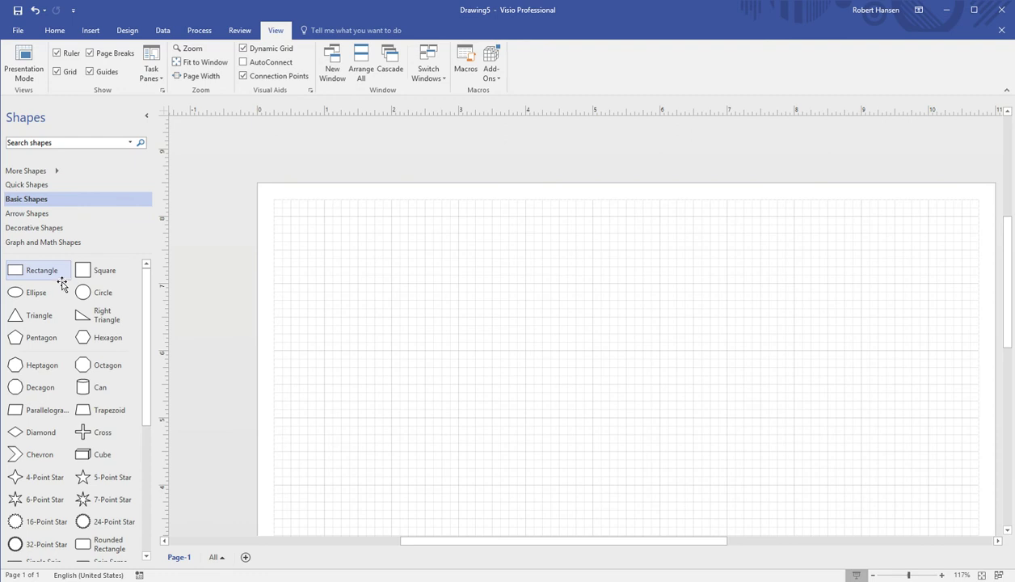
{"action": "left_click_drag", "start_coordinate": [57, 279], "coordinate": [328, 243]}
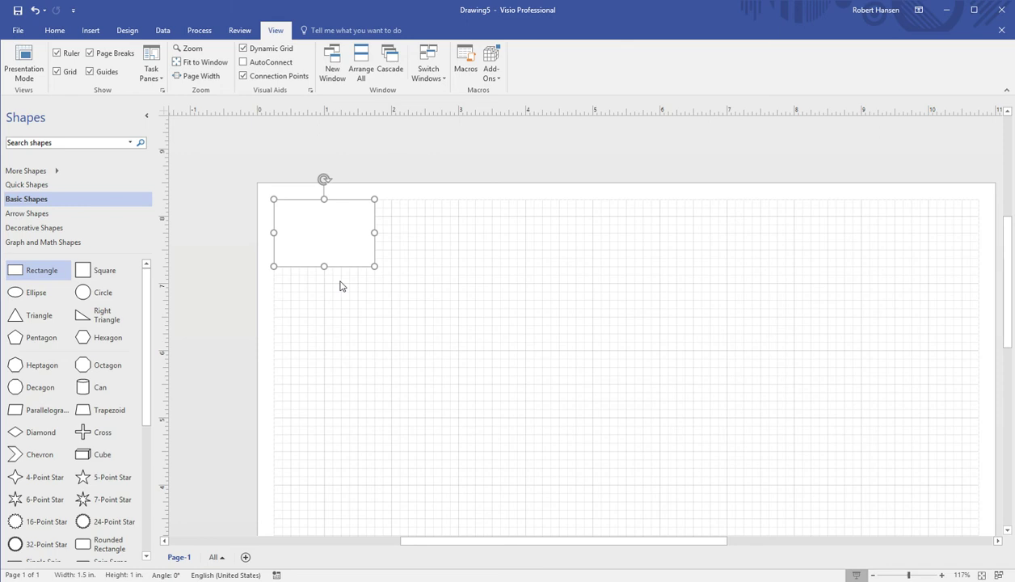
{"action": "left_click_drag", "start_coordinate": [324, 268], "coordinate": [322, 358]}
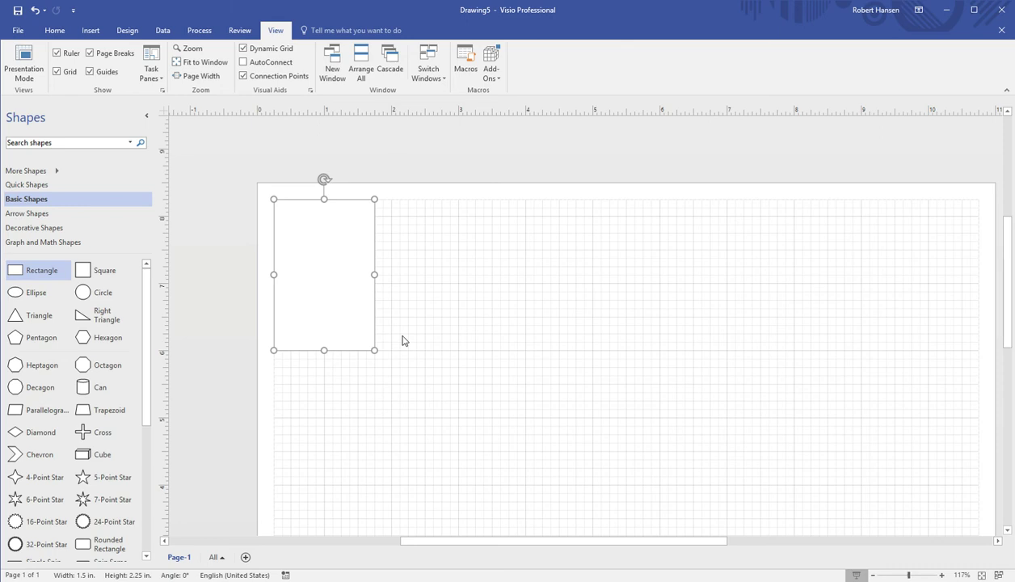
{"action": "scroll", "coordinate": [440, 319], "scroll_direction": "down", "scroll_amount": 3}
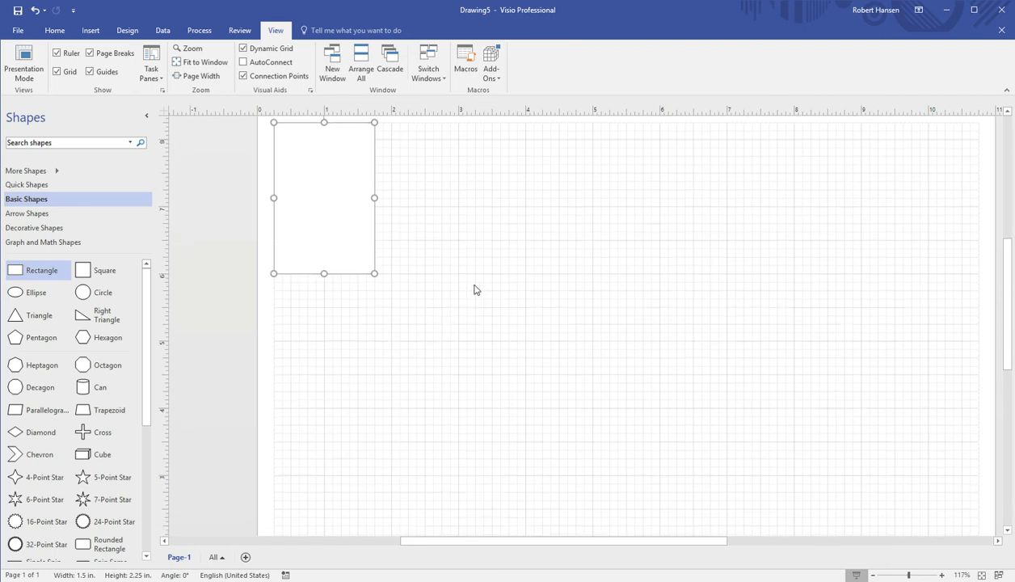
{"action": "scroll", "coordinate": [465, 287], "scroll_direction": "up", "scroll_amount": 2}
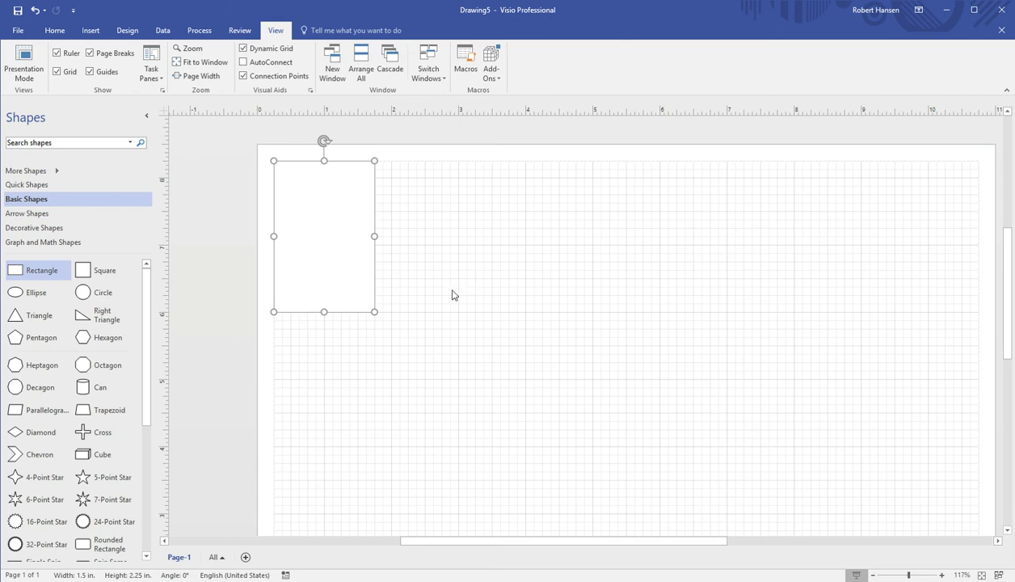
Zoom out, then drag the rectangle's corner, side and bottom handles to 2 in × 2.625 in
{"action": "left_click_drag", "start_coordinate": [382, 242], "coordinate": [392, 243]}
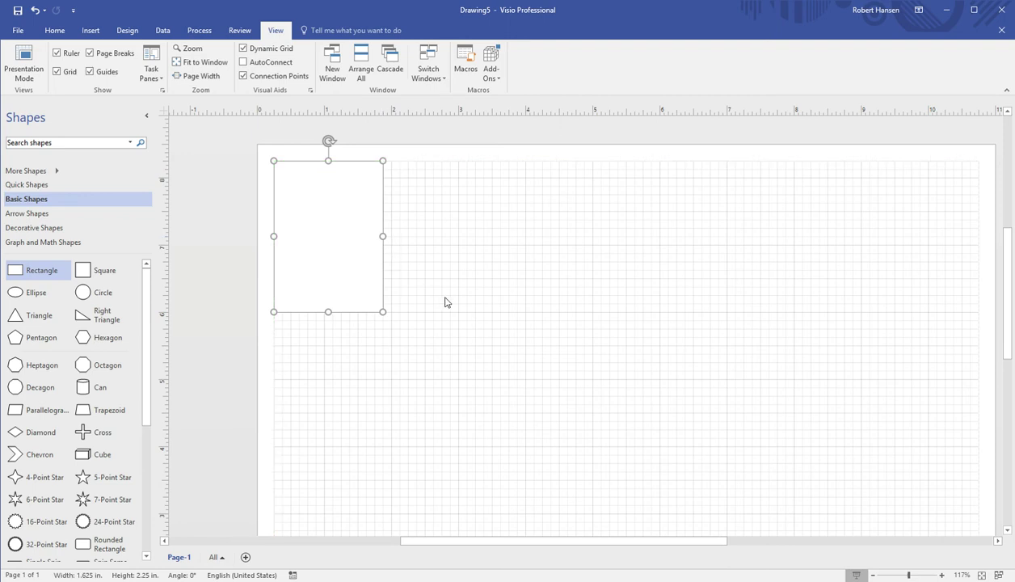
{"action": "scroll", "coordinate": [446, 301], "scroll_direction": "down", "scroll_amount": 3}
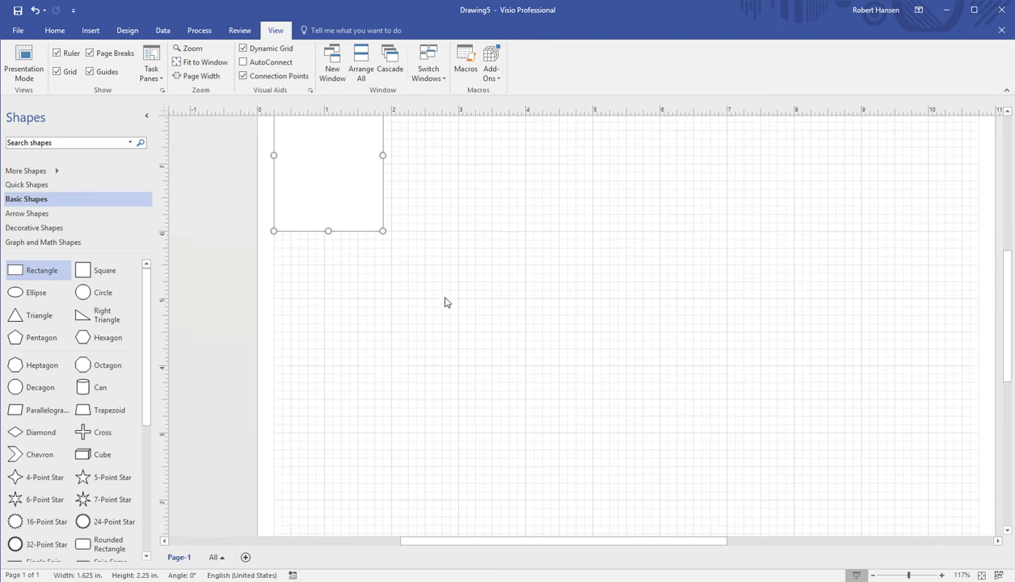
{"action": "left_click", "coordinate": [873, 575]}
{"action": "scroll", "coordinate": [769, 381], "scroll_direction": "up", "scroll_amount": 3}
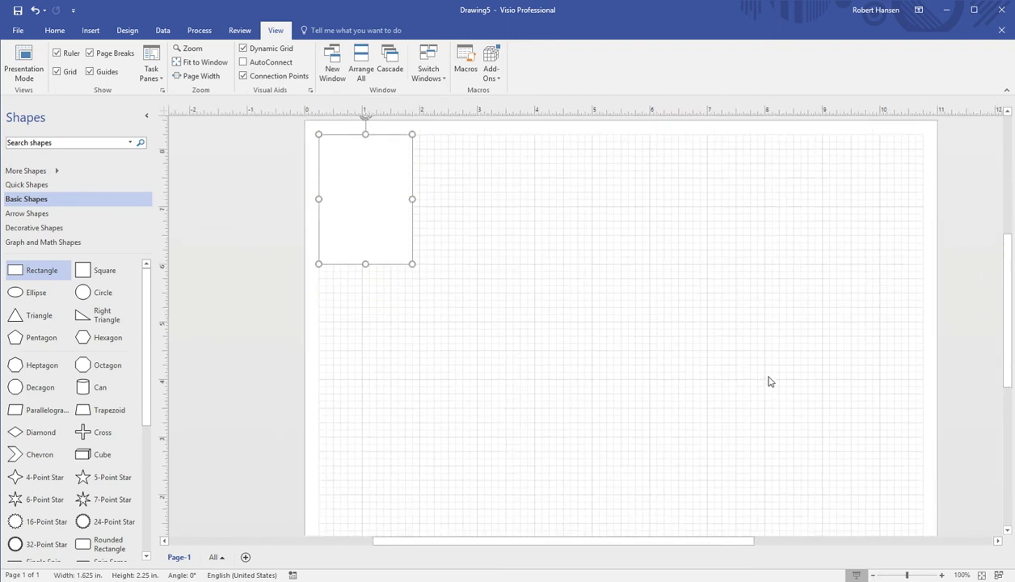
{"action": "left_click", "coordinate": [873, 574]}
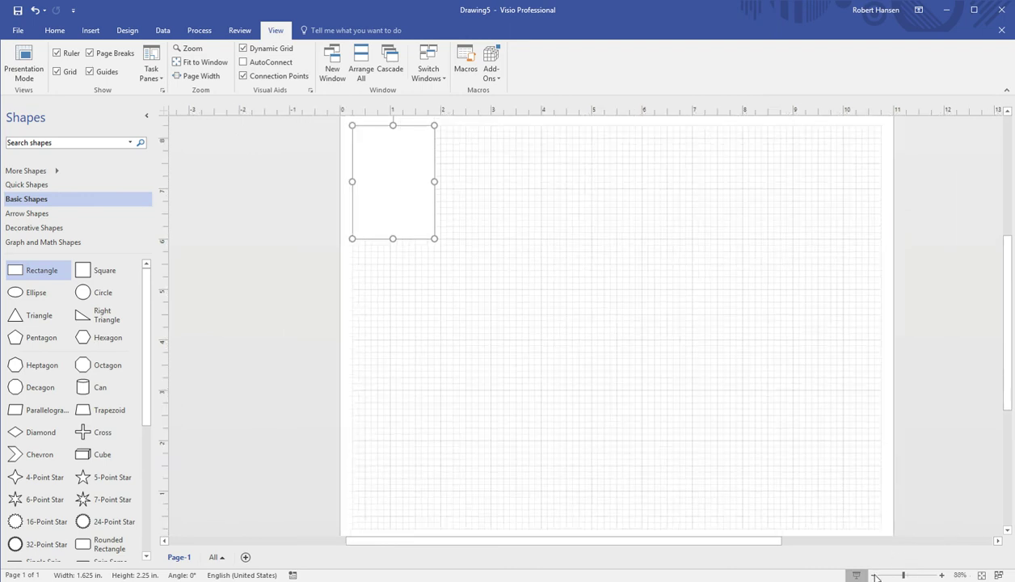
{"action": "scroll", "coordinate": [791, 487], "scroll_direction": "up", "scroll_amount": 1}
{"action": "scroll", "coordinate": [790, 485], "scroll_direction": "down", "scroll_amount": 1}
{"action": "mouse_move", "coordinate": [441, 251]}
{"action": "left_mouse_down"}
{"action": "mouse_move", "coordinate": [454, 291]}
{"action": "mouse_move", "coordinate": [414, 264]}
{"action": "mouse_move", "coordinate": [457, 256]}
{"action": "left_mouse_up"}
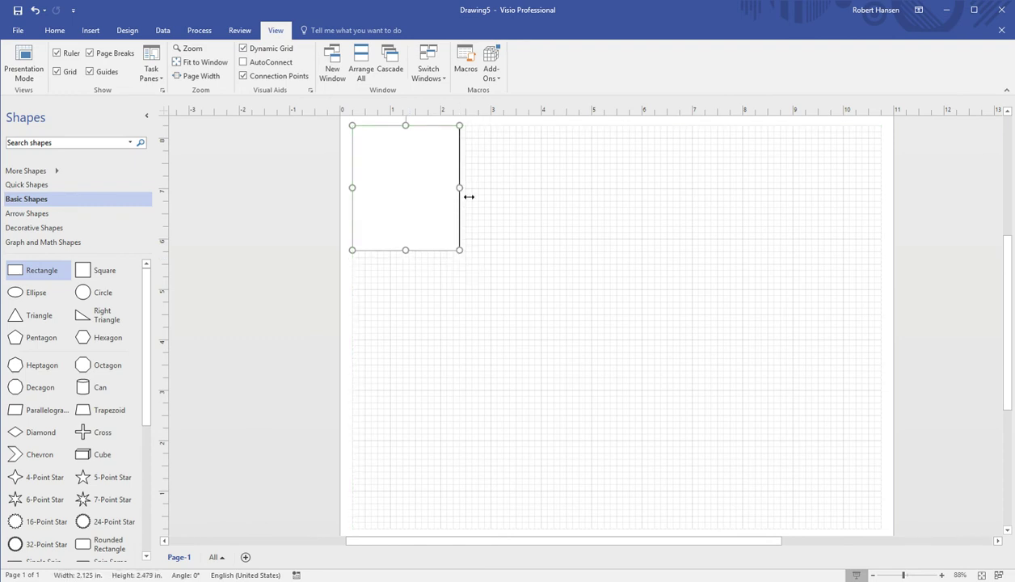
{"action": "left_click_drag", "start_coordinate": [467, 197], "coordinate": [460, 195]}
{"action": "left_click_drag", "start_coordinate": [411, 264], "coordinate": [410, 266]}
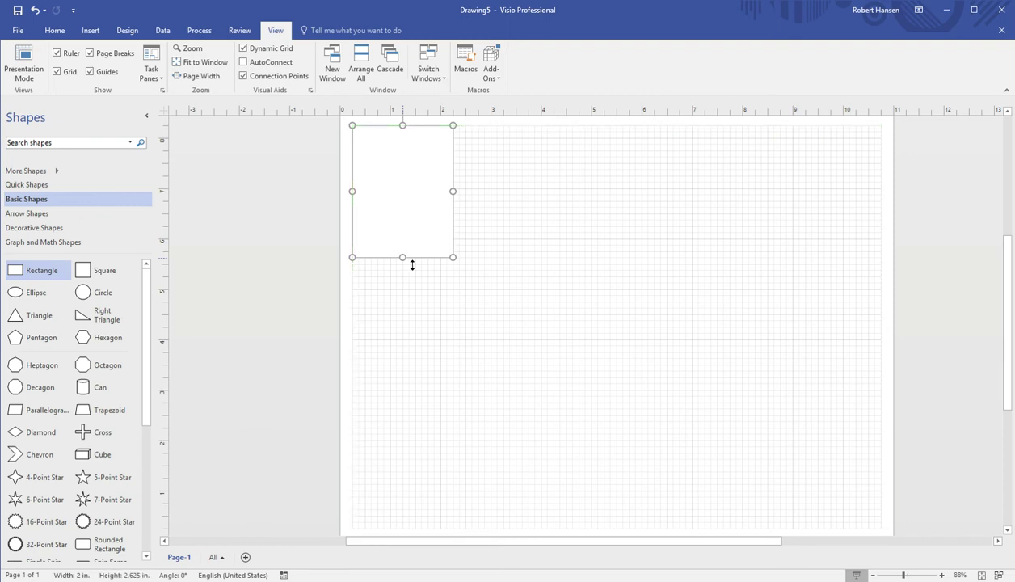
{"action": "left_click", "coordinate": [506, 278]}
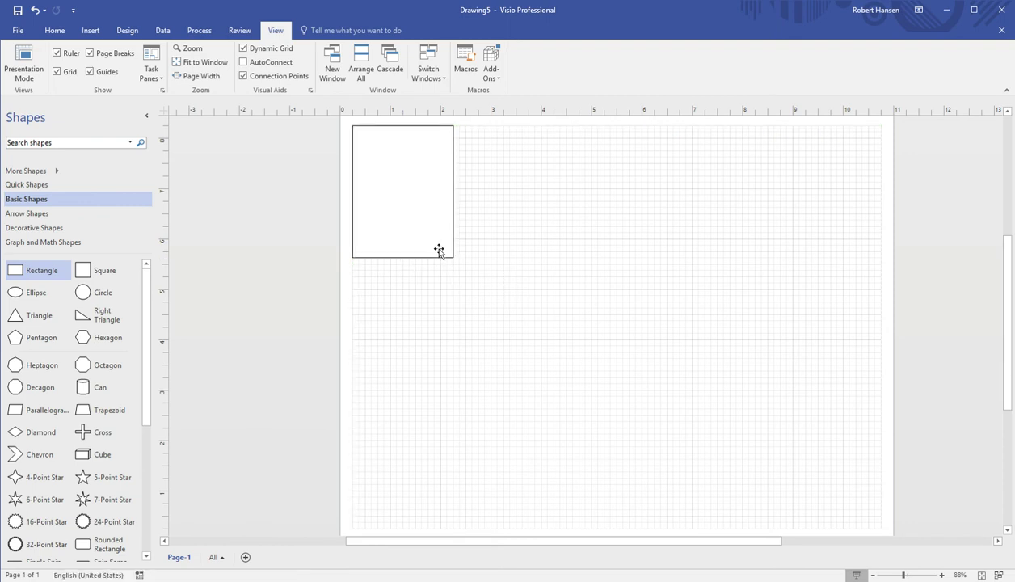
{"action": "left_click", "coordinate": [439, 245]}
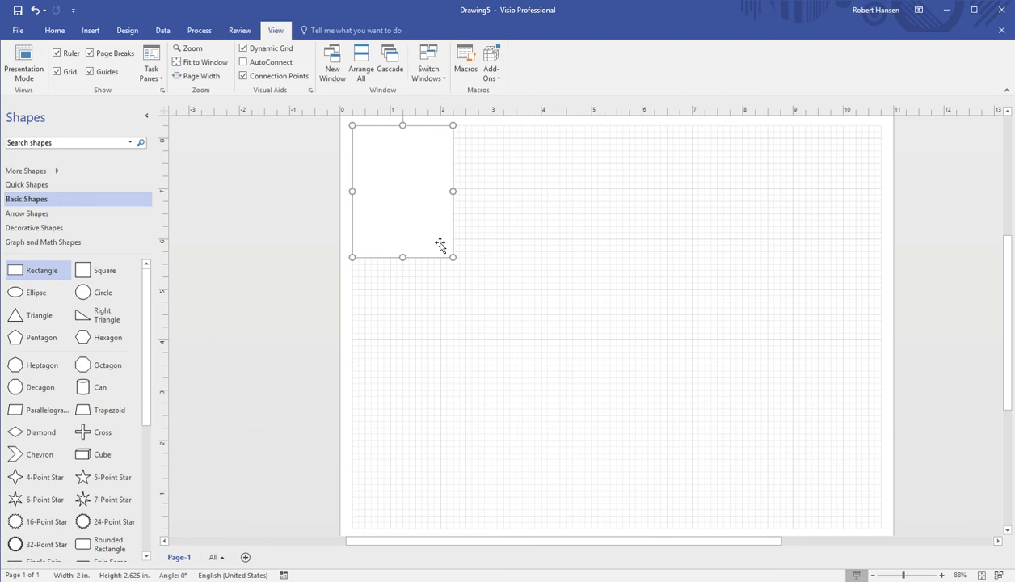
{"action": "left_click", "coordinate": [519, 248]}
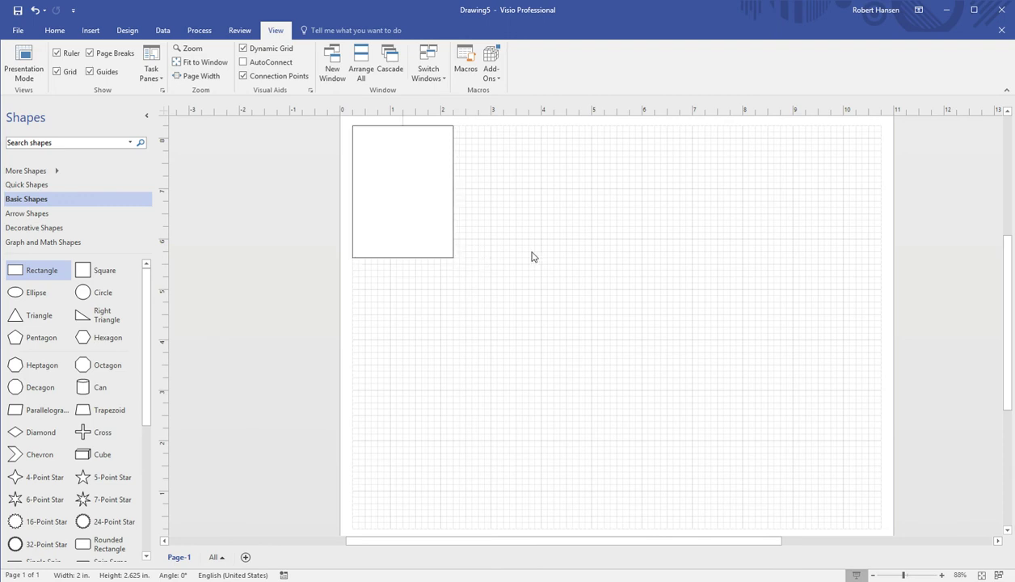
Paste two copies of the 2 × 2.625 in rectangle, snapping each below the previous one
{"action": "key", "text": "ctrl+v"}
{"action": "left_click_drag", "start_coordinate": [550, 292], "coordinate": [409, 328]}
{"action": "left_click", "coordinate": [529, 299]}
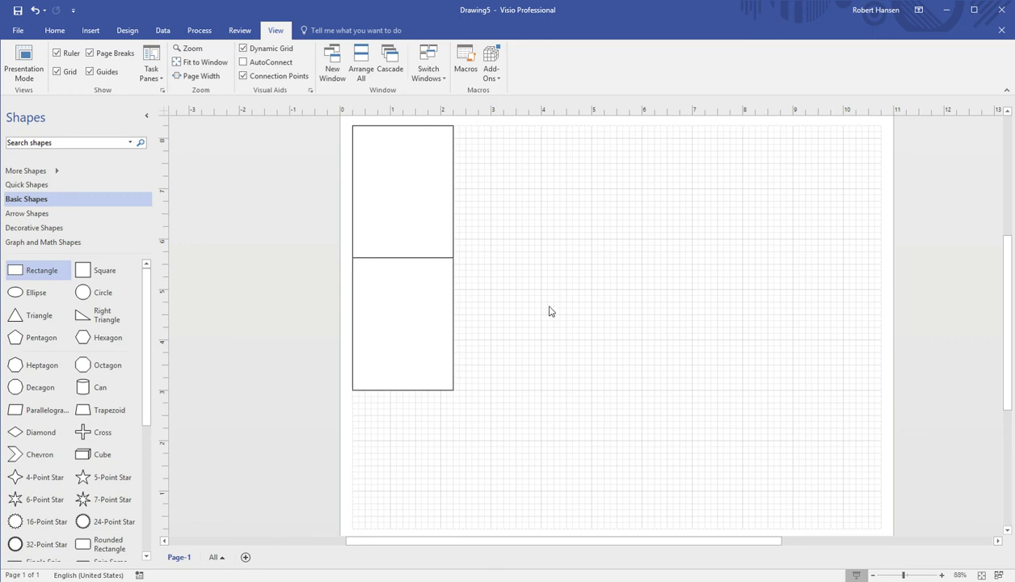
{"action": "key", "text": "ctrl+v"}
{"action": "left_click_drag", "start_coordinate": [550, 297], "coordinate": [410, 446]}
{"action": "left_click", "coordinate": [522, 431]}
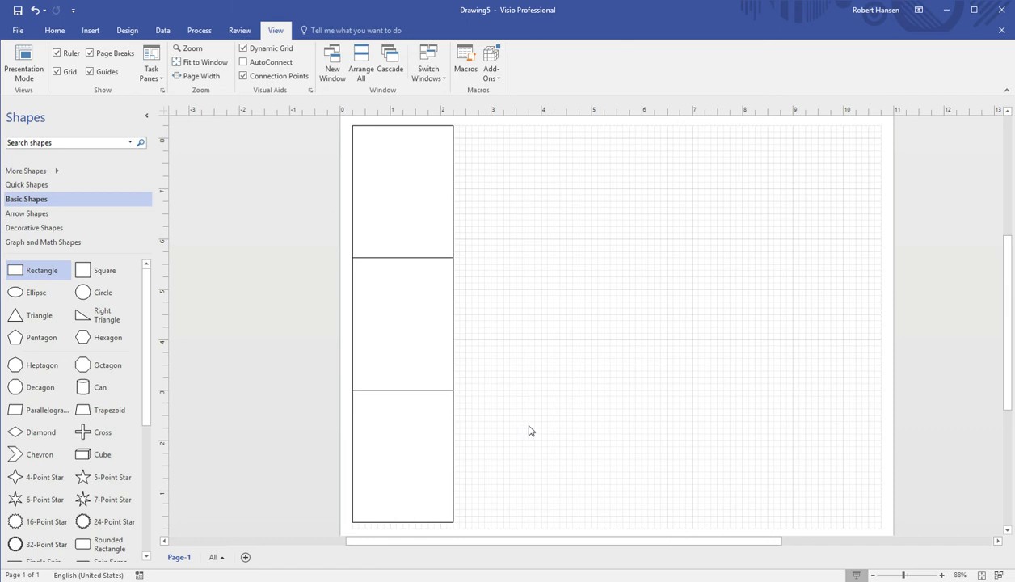
Paste four copies of the rectangle in a row beside the top rectangle
{"action": "left_click", "coordinate": [449, 239]}
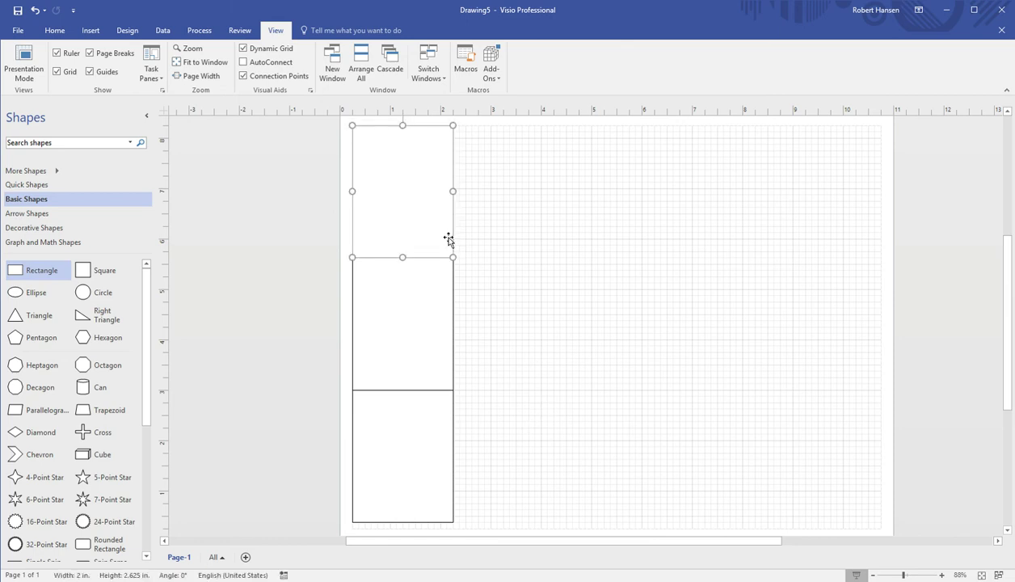
{"action": "left_click", "coordinate": [602, 305]}
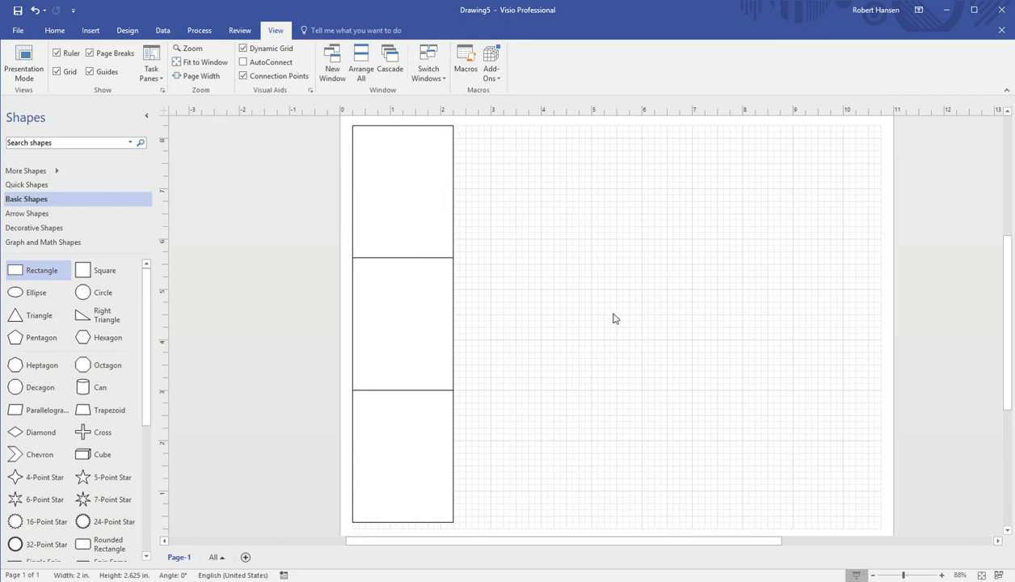
{"action": "key", "text": "ctrl+v"}
{"action": "left_click_drag", "start_coordinate": [577, 279], "coordinate": [494, 177]}
{"action": "left_click", "coordinate": [637, 264]}
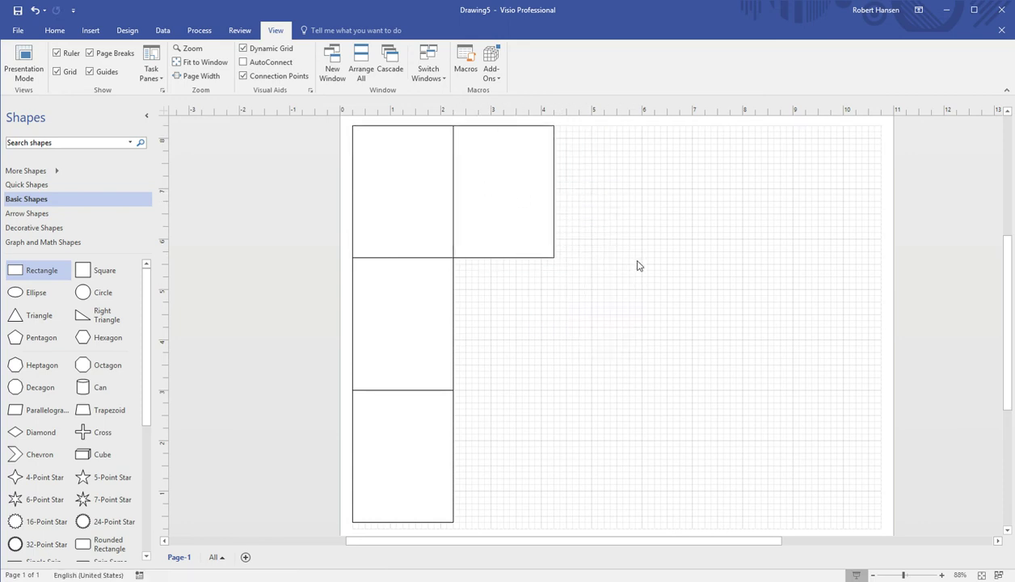
{"action": "key", "text": "ctrl+v"}
{"action": "left_click_drag", "start_coordinate": [650, 265], "coordinate": [621, 200]}
{"action": "left_click", "coordinate": [596, 309]}
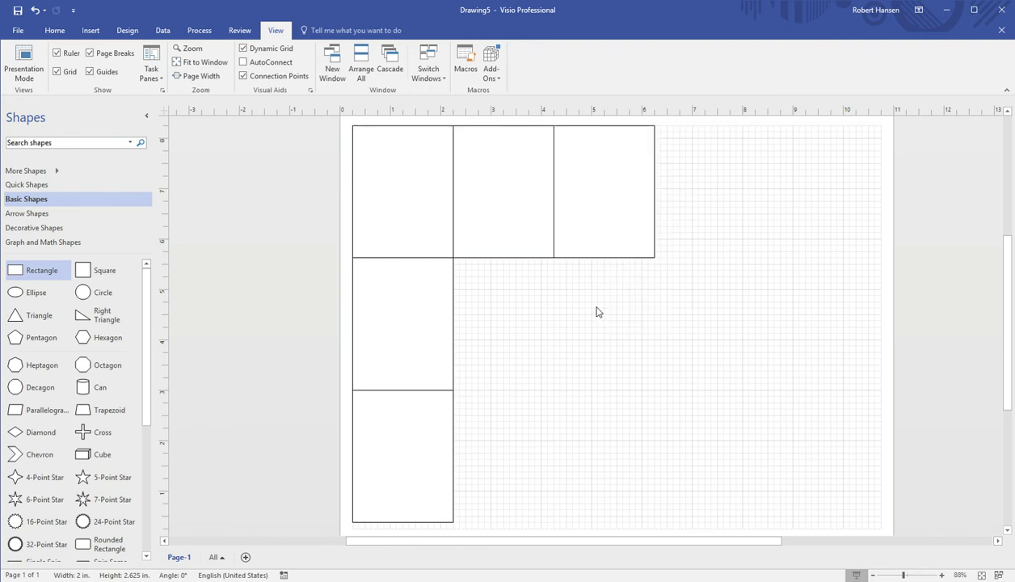
{"action": "key", "text": "ctrl+v"}
{"action": "left_click_drag", "start_coordinate": [614, 322], "coordinate": [718, 209]}
{"action": "left_click", "coordinate": [635, 327]}
{"action": "key", "text": "ctrl+v"}
{"action": "left_click_drag", "start_coordinate": [657, 332], "coordinate": [826, 206]}
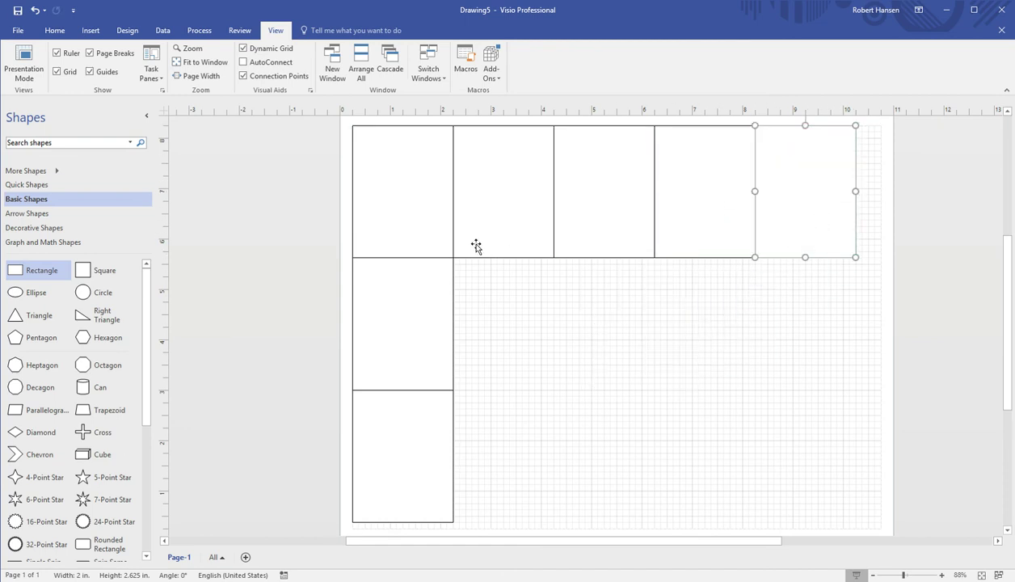
Narrow the top-left rectangle to 1.75 in and delete the four 2 in wide copies
{"action": "left_click", "coordinate": [428, 250]}
{"action": "left_click_drag", "start_coordinate": [457, 203], "coordinate": [448, 205]}
{"action": "left_click", "coordinate": [499, 216]}
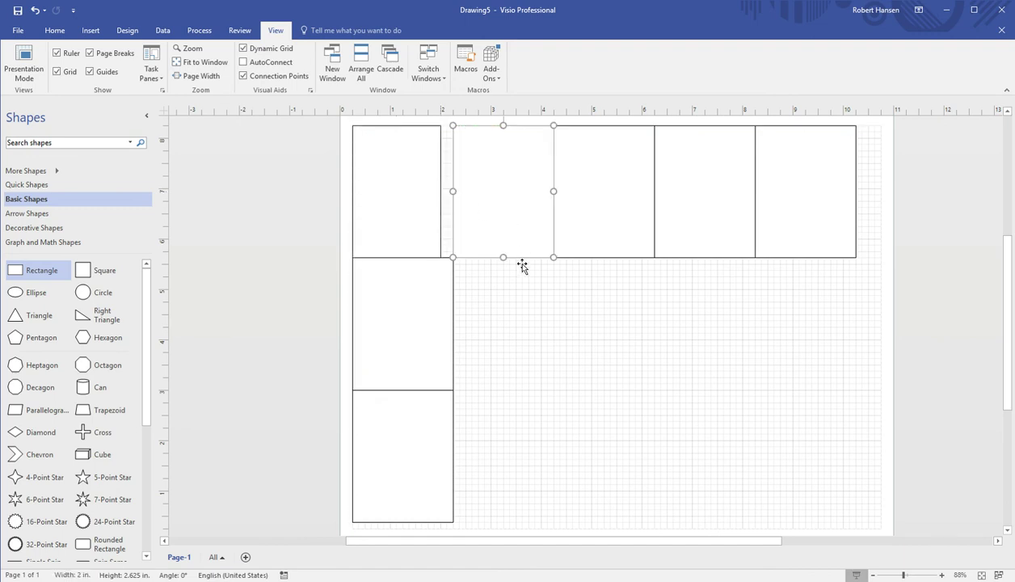
{"action": "left_click", "coordinate": [611, 234], "text": "shift"}
{"action": "left_click", "coordinate": [691, 226], "text": "shift"}
{"action": "left_click", "coordinate": [759, 227], "text": "shift"}
{"action": "key", "text": "Delete"}
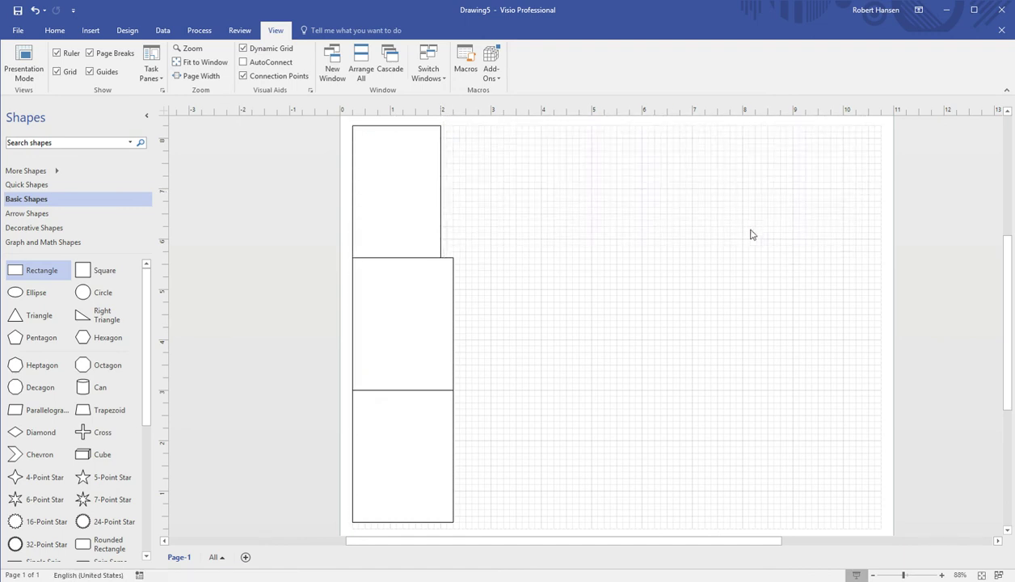
Paste two copies of the 1.75 in rectangle to the right of the top-left one
{"action": "left_click", "coordinate": [418, 212]}
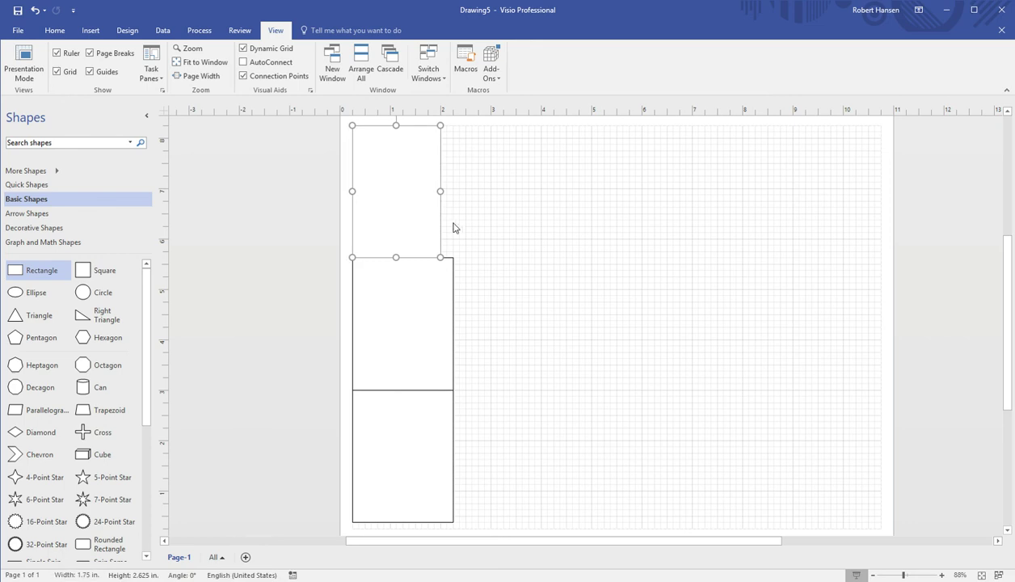
{"action": "left_click", "coordinate": [559, 235]}
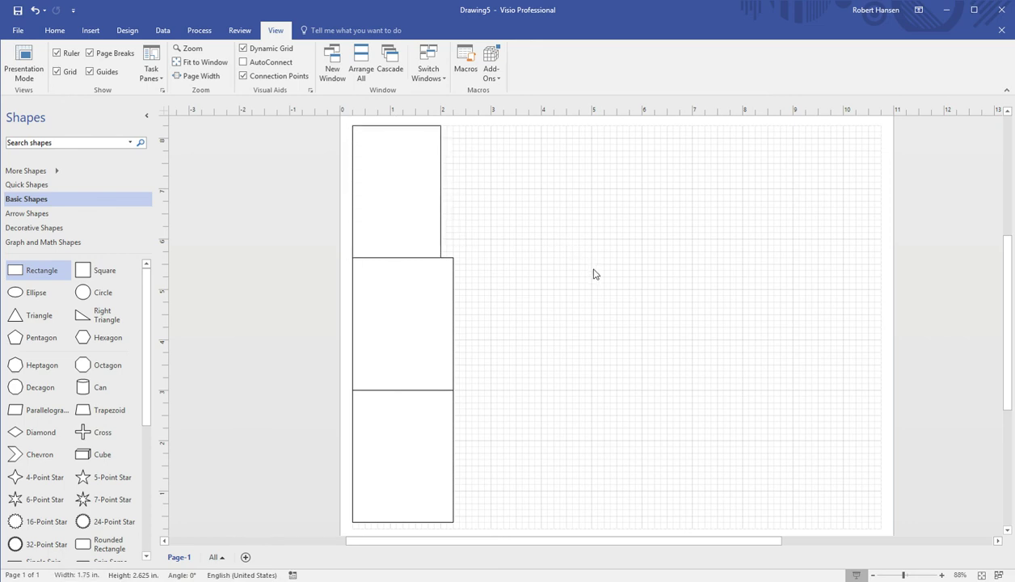
{"action": "key", "text": "ctrl+v"}
{"action": "left_click_drag", "start_coordinate": [557, 227], "coordinate": [485, 194]}
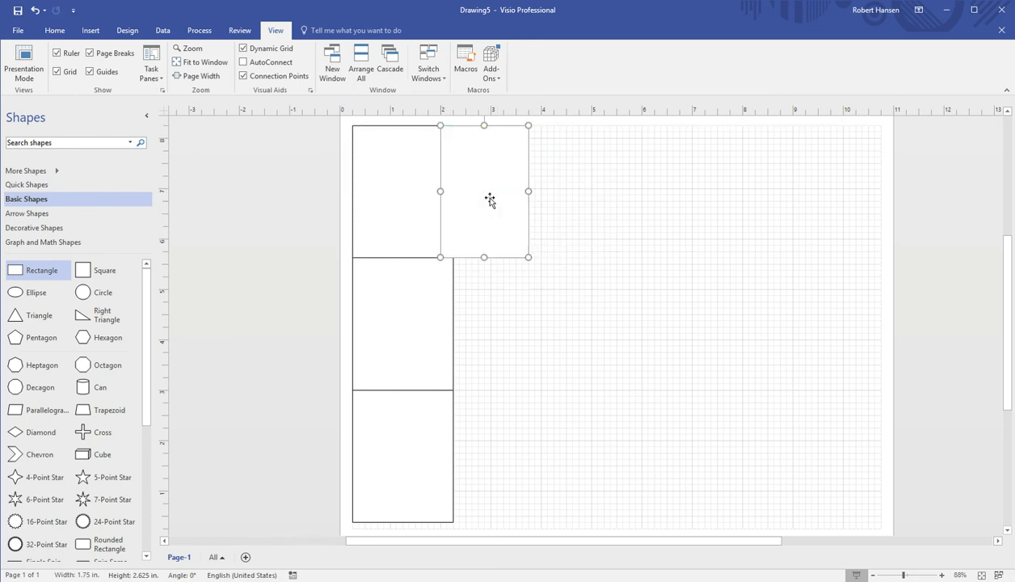
{"action": "left_click", "coordinate": [625, 242]}
{"action": "key", "text": "ctrl+v"}
{"action": "left_click_drag", "start_coordinate": [622, 269], "coordinate": [569, 221]}
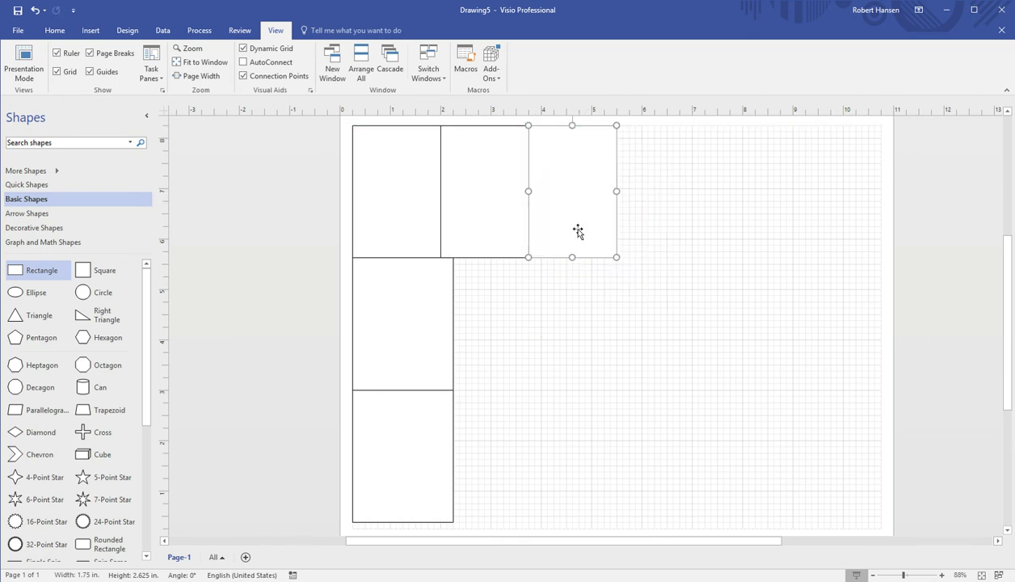
{"action": "left_click", "coordinate": [615, 293]}
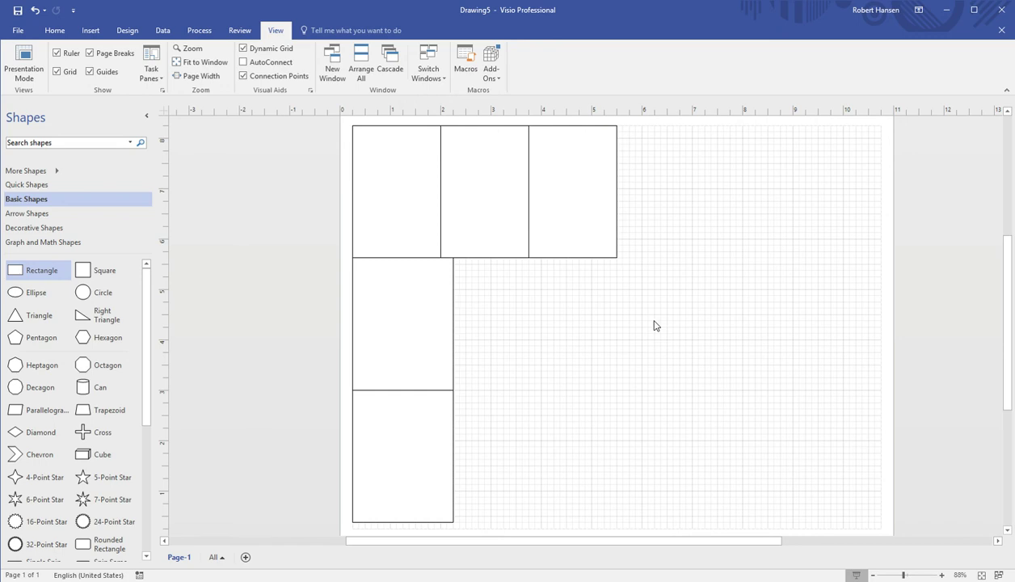
Add three more 1.75 in copies to complete a top row of six rectangles
{"action": "key", "text": "ctrl+v"}
{"action": "left_click_drag", "start_coordinate": [621, 302], "coordinate": [642, 210]}
{"action": "left_click", "coordinate": [627, 296]}
{"action": "key", "text": "ctrl+v"}
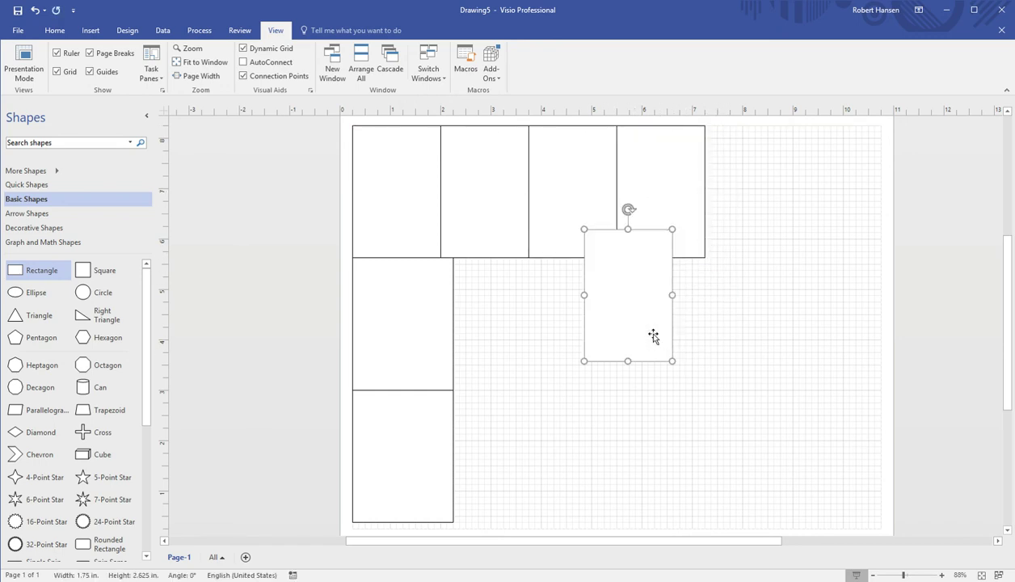
{"action": "left_click_drag", "start_coordinate": [654, 299], "coordinate": [739, 196]}
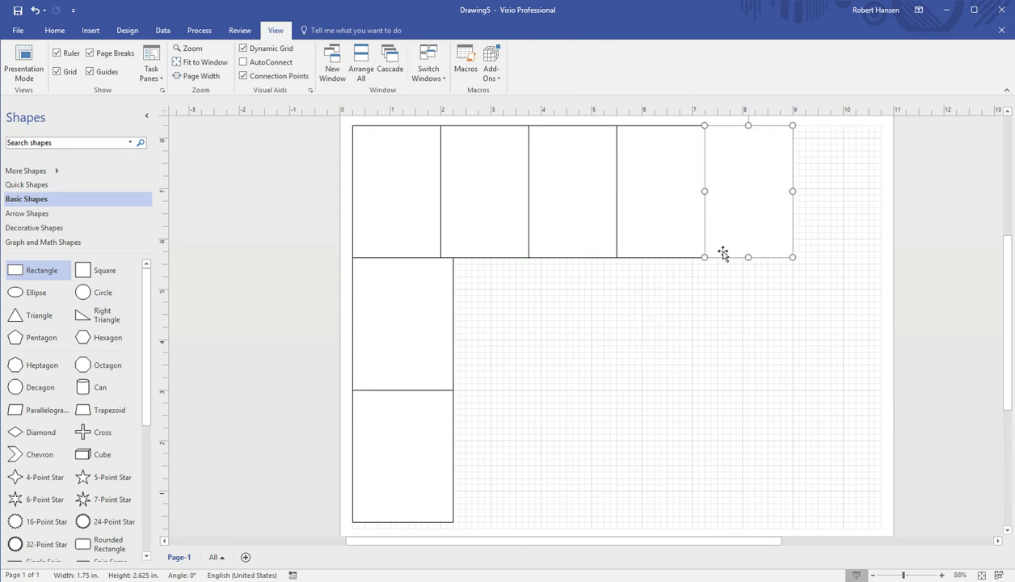
{"action": "left_click", "coordinate": [651, 346]}
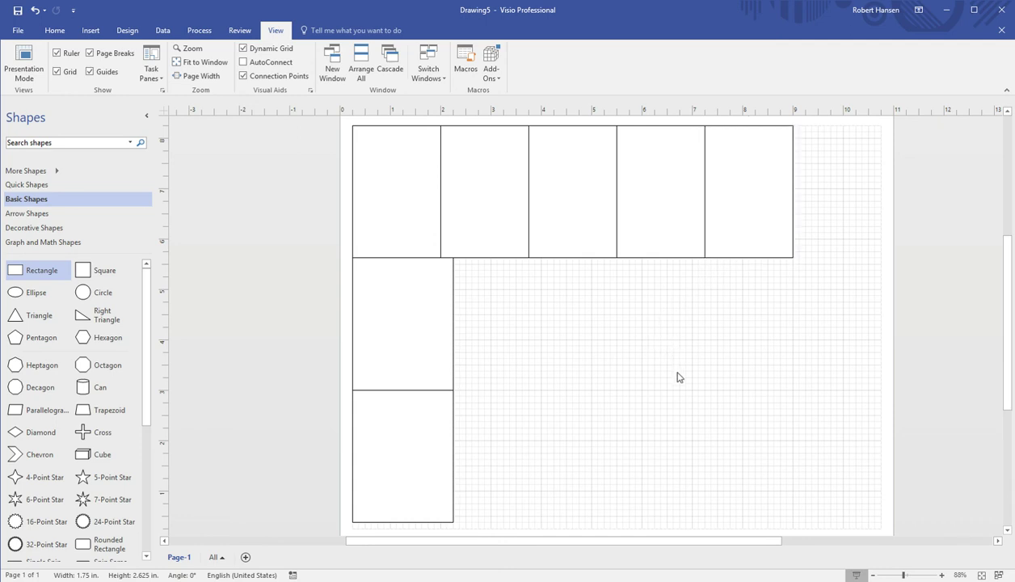
{"action": "key", "text": "ctrl+z"}
{"action": "left_click_drag", "start_coordinate": [657, 336], "coordinate": [845, 190]}
{"action": "left_click", "coordinate": [790, 292]}
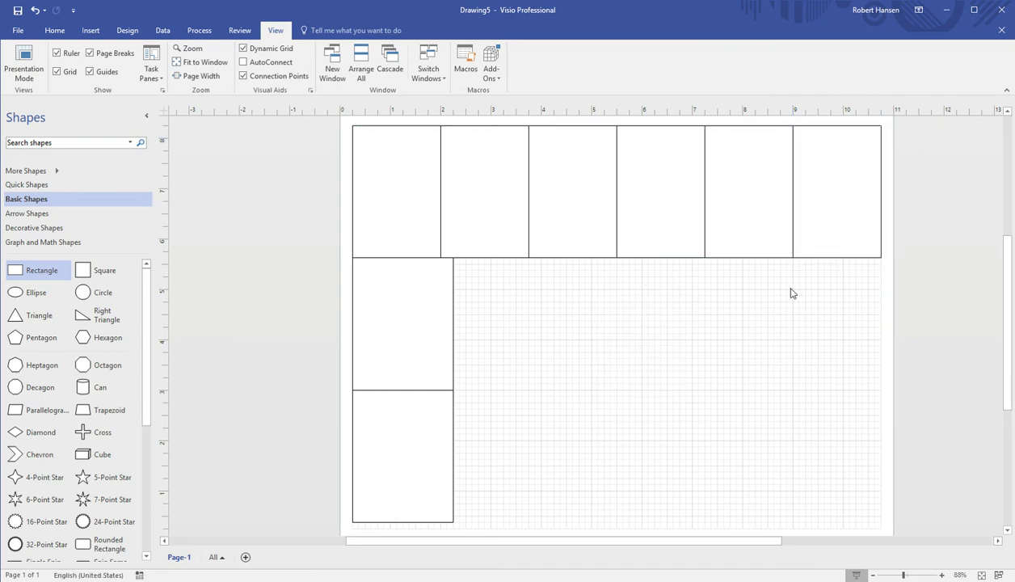
Delete the middle and bottom rectangles stacked in the left column
{"action": "left_click", "coordinate": [444, 345]}
{"action": "key", "text": "Delete"}
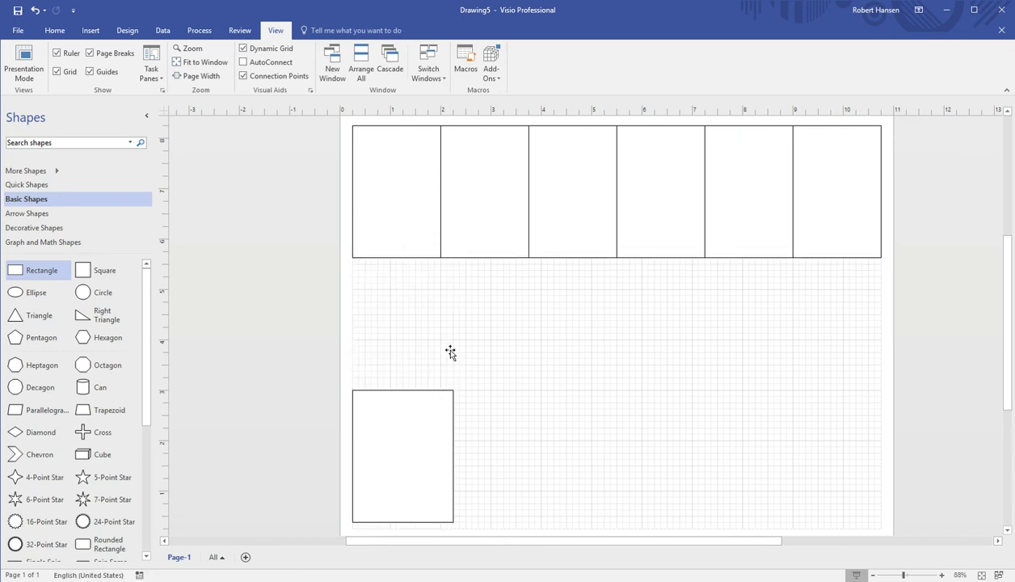
{"action": "left_click", "coordinate": [434, 418]}
{"action": "key", "text": "Delete"}
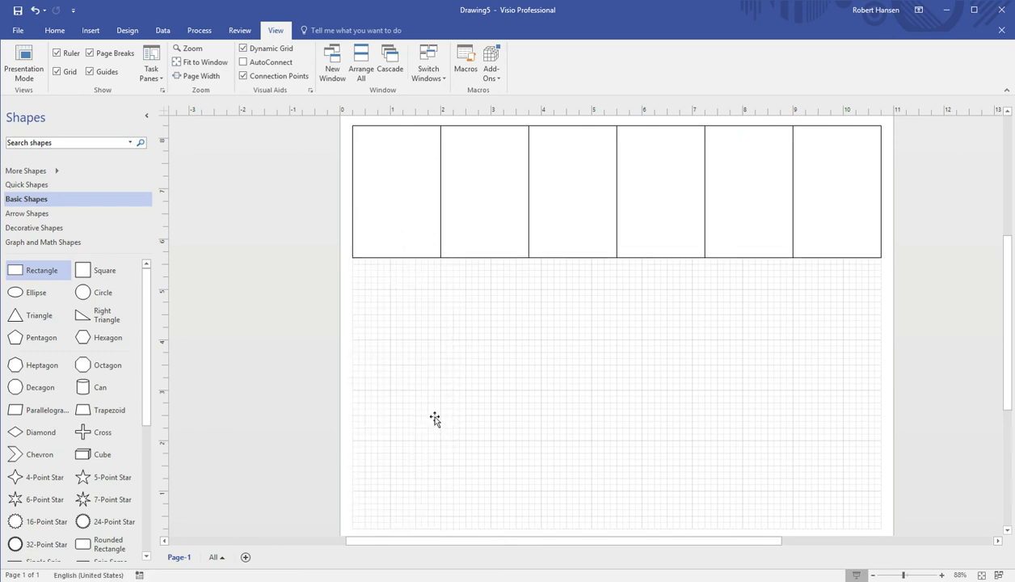
Select the five extra top-row rectangles and delete them, keeping only the first
{"action": "left_click", "coordinate": [423, 212]}
{"action": "left_click", "coordinate": [500, 232]}
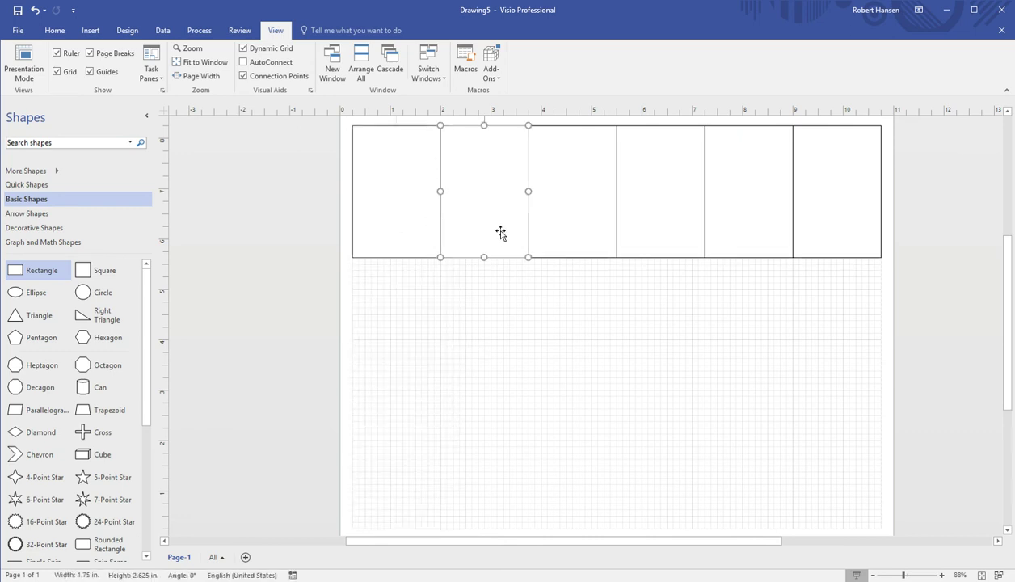
{"action": "left_click", "coordinate": [602, 239], "text": "shift"}
{"action": "left_click", "coordinate": [665, 232], "text": "shift"}
{"action": "left_click", "coordinate": [727, 229], "text": "shift"}
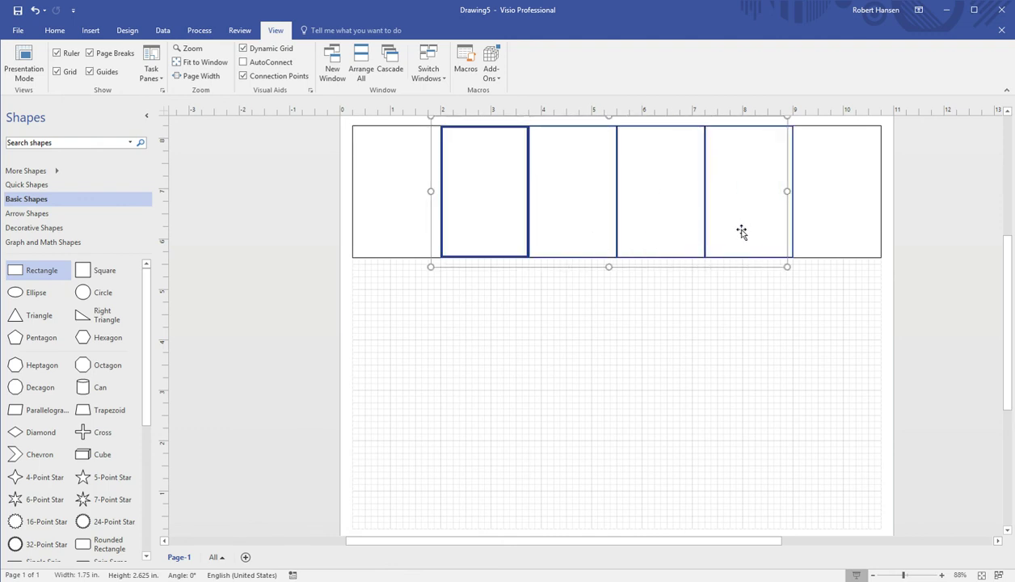
{"action": "left_click", "coordinate": [840, 219], "text": "shift"}
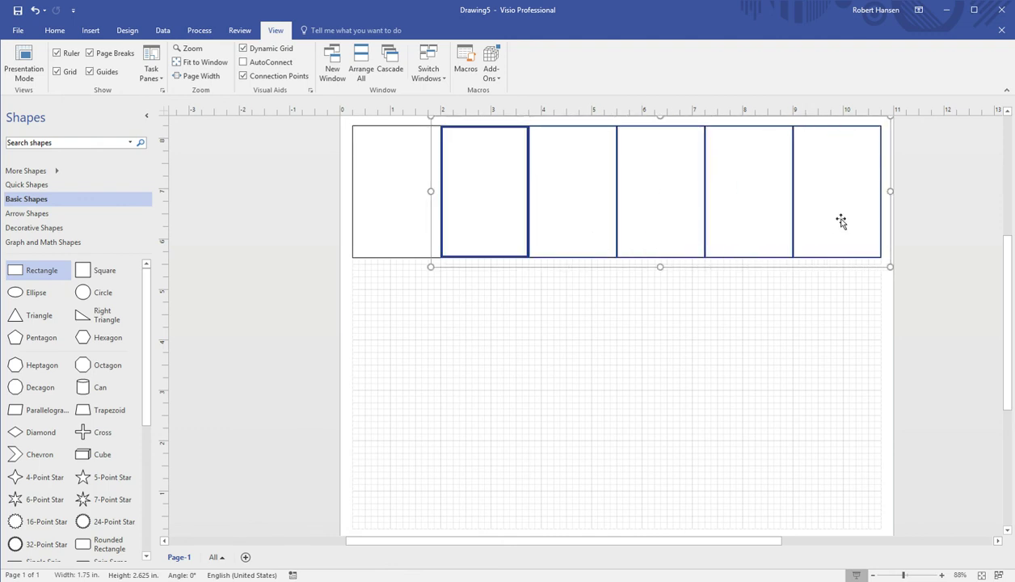
{"action": "key", "text": "Delete"}
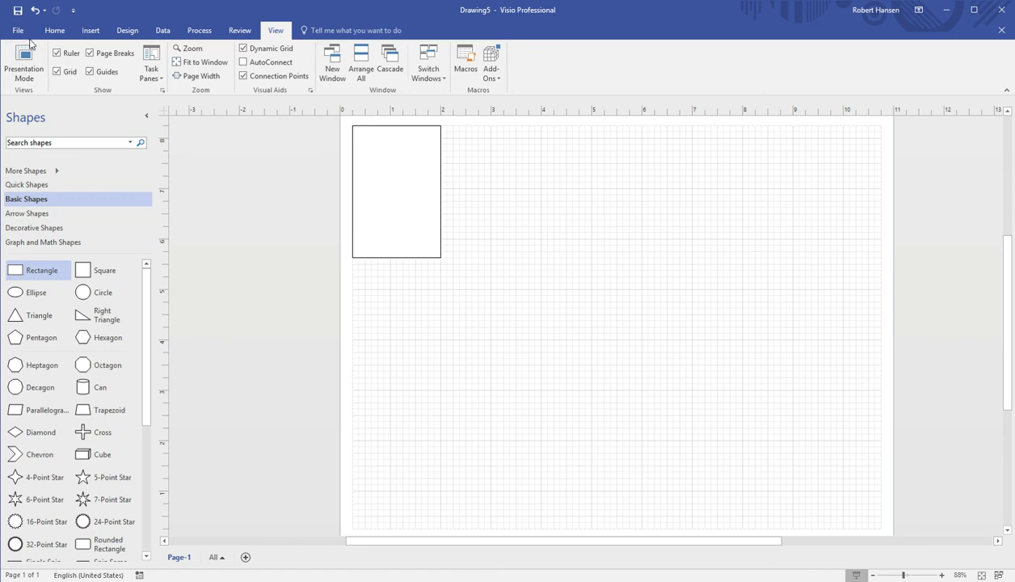
Open new-baseball-card-design from the Recent list under File > Open
{"action": "left_click", "coordinate": [23, 32]}
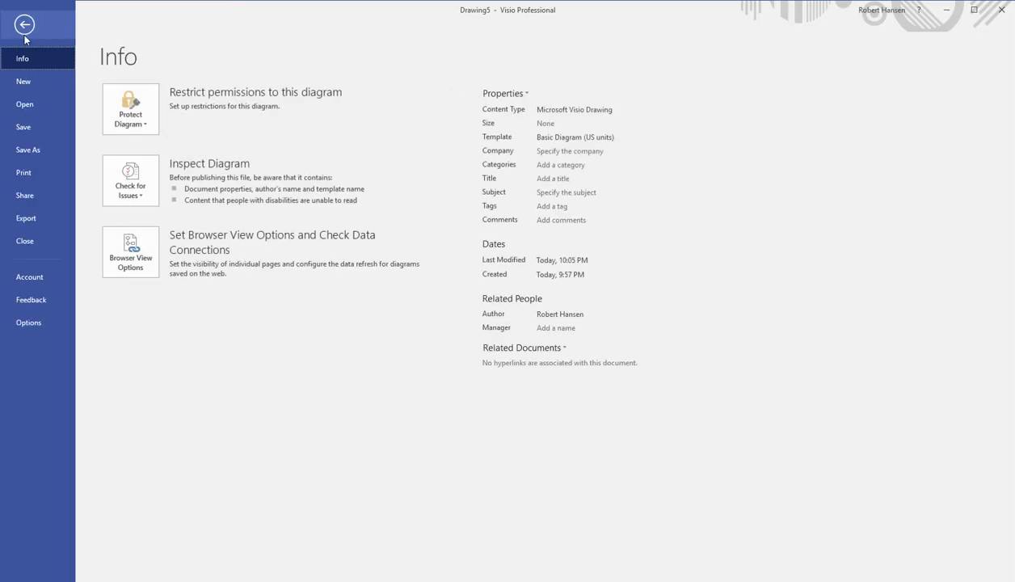
{"action": "left_click", "coordinate": [31, 107]}
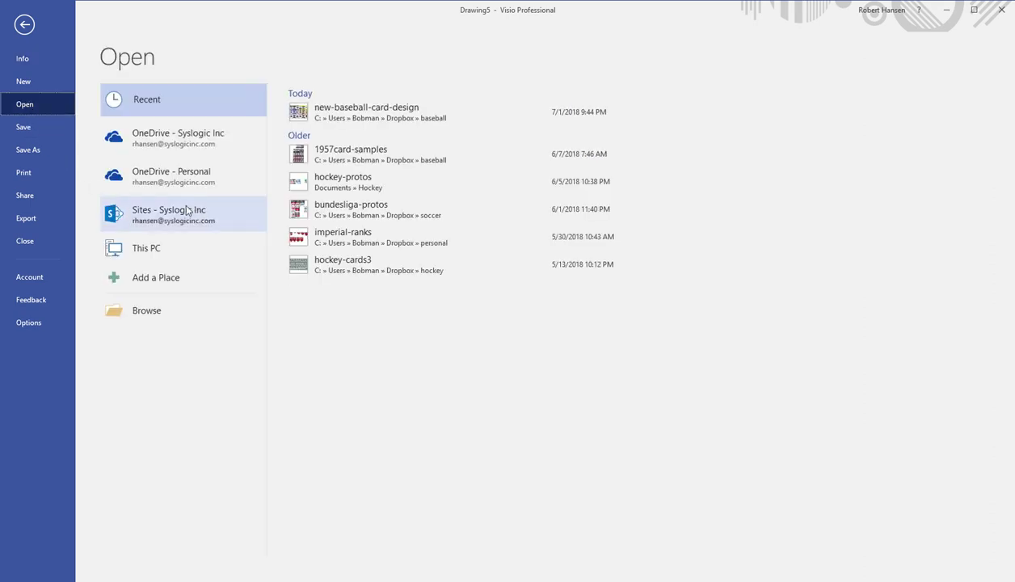
{"action": "left_click", "coordinate": [364, 113]}
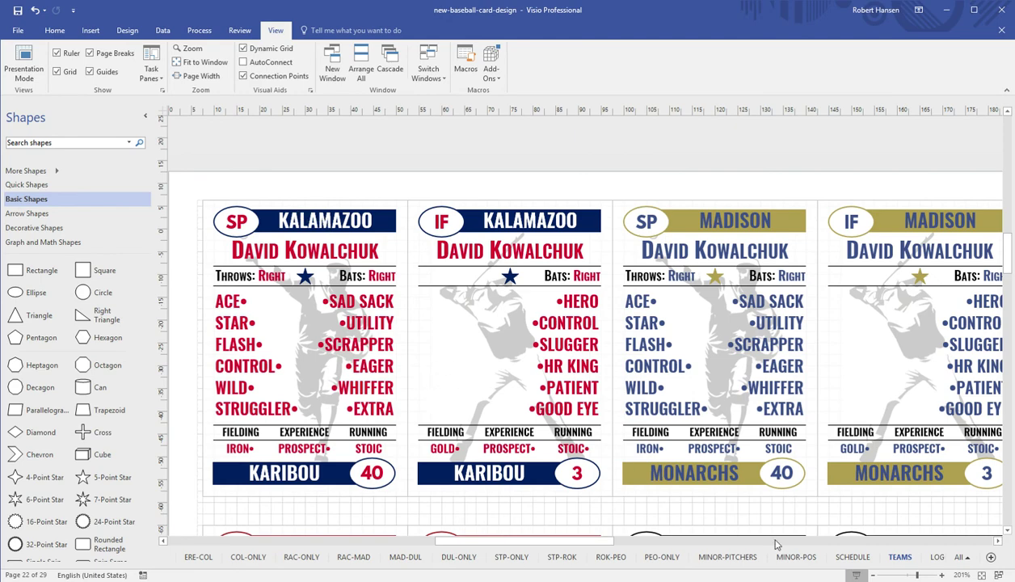
Check the Kalamazoo SP card's 45 × 65 mm size, then switch to the ZOO-ONLY page
{"action": "scroll", "coordinate": [669, 504], "scroll_direction": "down", "scroll_amount": 3}
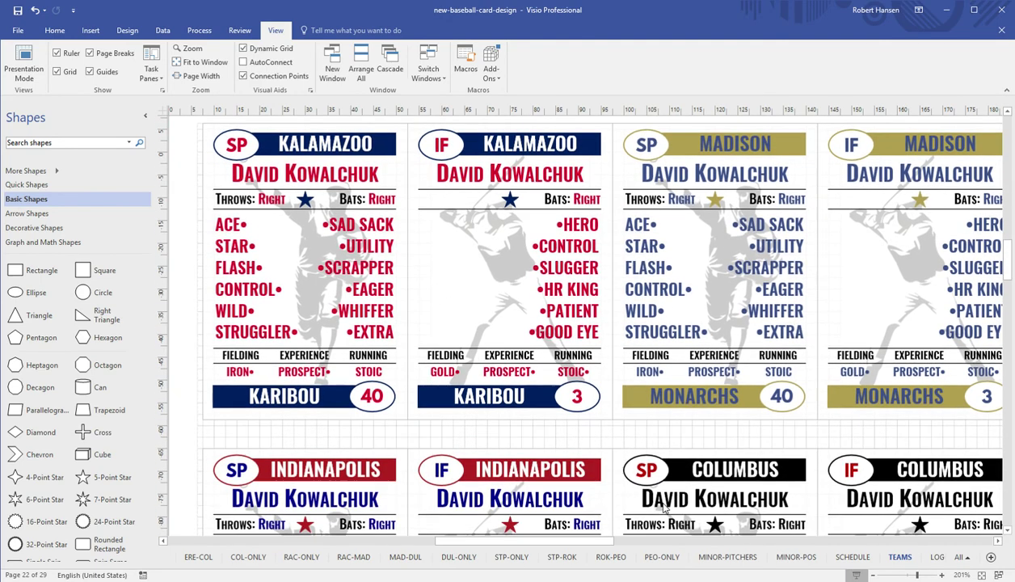
{"action": "scroll", "coordinate": [664, 505], "scroll_direction": "up", "scroll_amount": 2}
{"action": "scroll", "coordinate": [658, 500], "scroll_direction": "down", "scroll_amount": 1}
{"action": "left_click", "coordinate": [380, 173]}
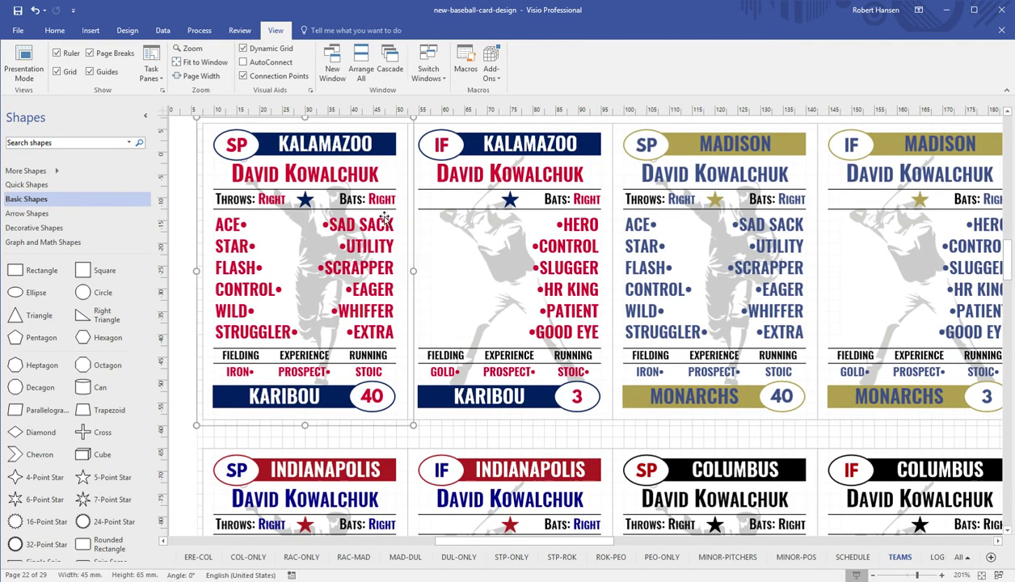
{"action": "scroll", "coordinate": [386, 218], "scroll_direction": "down", "scroll_amount": 3}
{"action": "scroll", "coordinate": [396, 224], "scroll_direction": "up", "scroll_amount": 4}
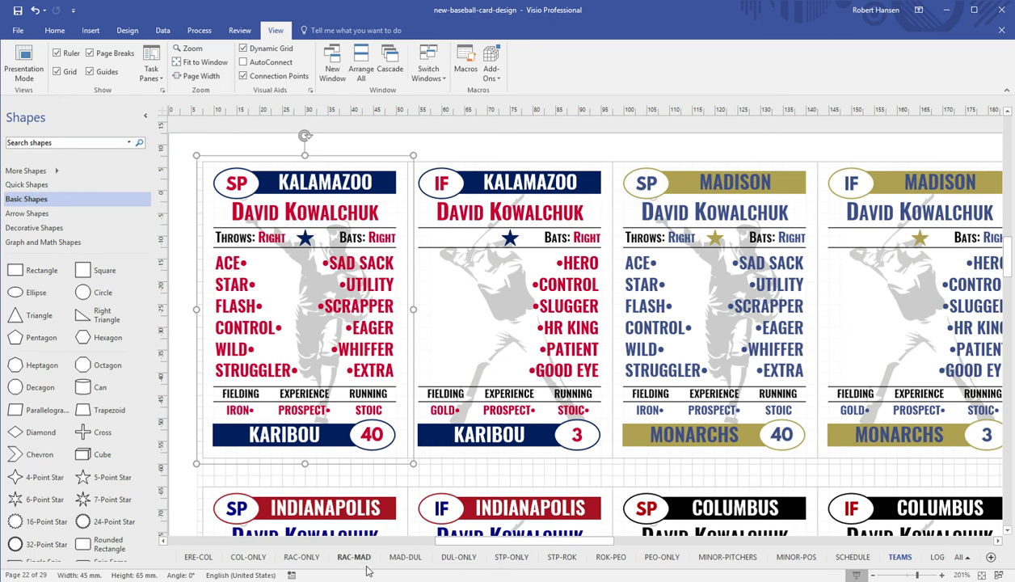
{"action": "left_click", "coordinate": [967, 561]}
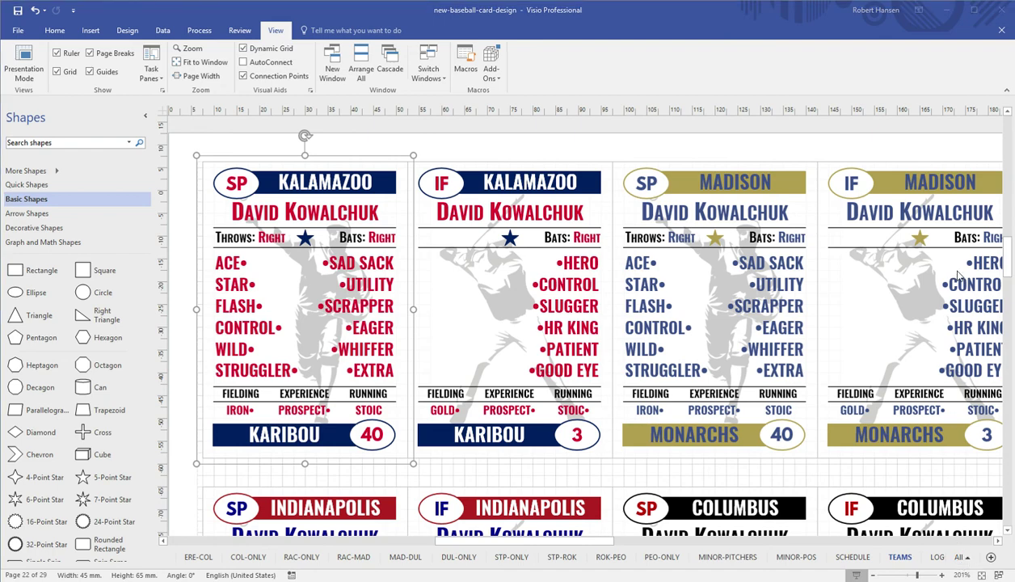
{"action": "left_click", "coordinate": [945, 212]}
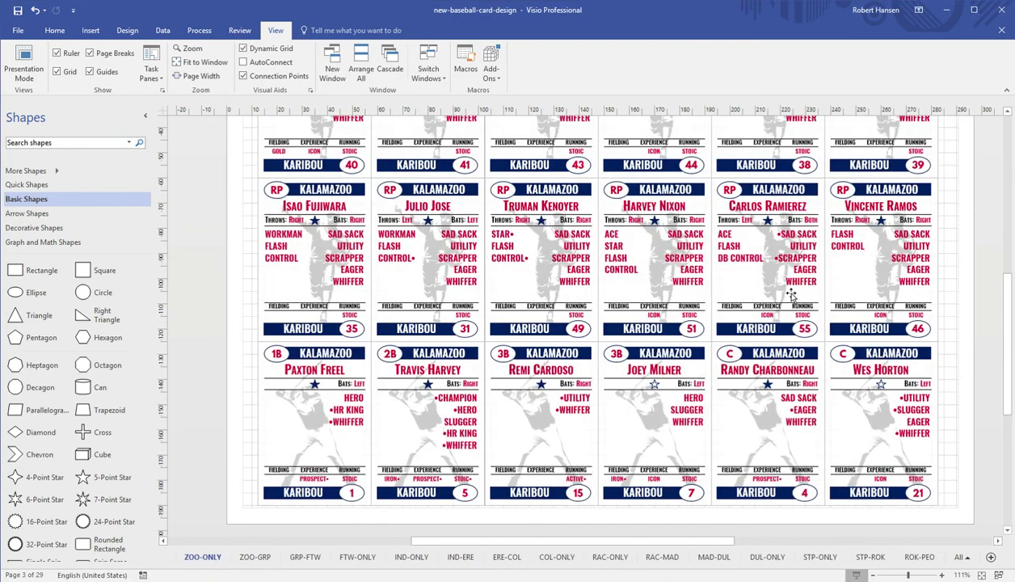
{"action": "scroll", "coordinate": [790, 294], "scroll_direction": "up", "scroll_amount": 3}
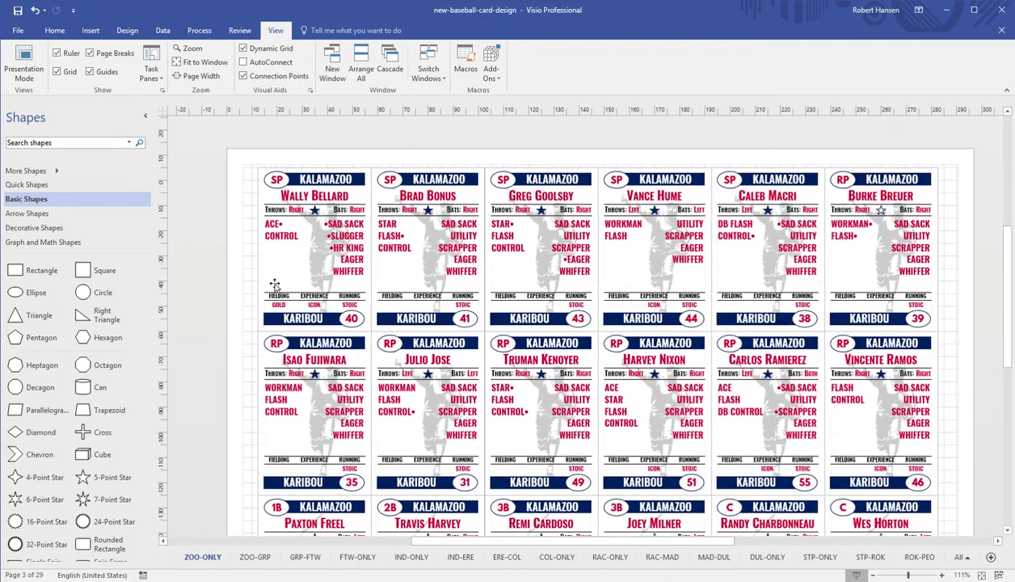
{"action": "left_click", "coordinate": [276, 283]}
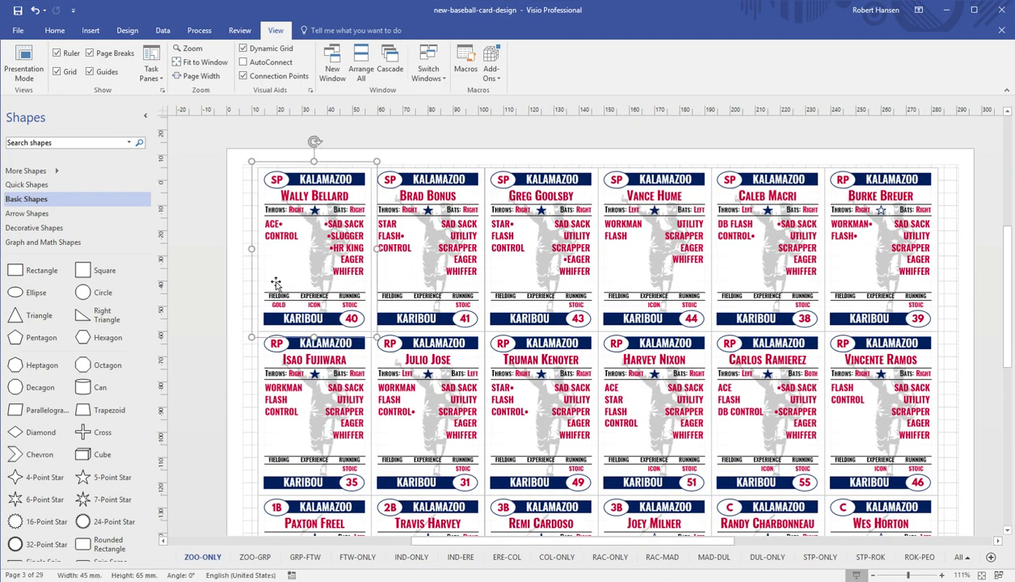
{"action": "left_click", "coordinate": [565, 162]}
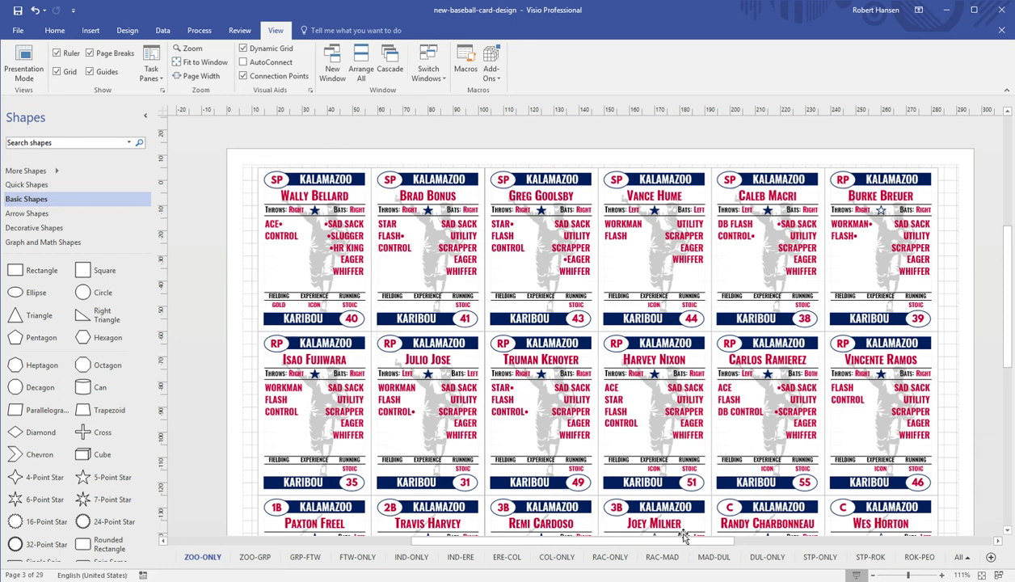
{"action": "left_click", "coordinate": [966, 561]}
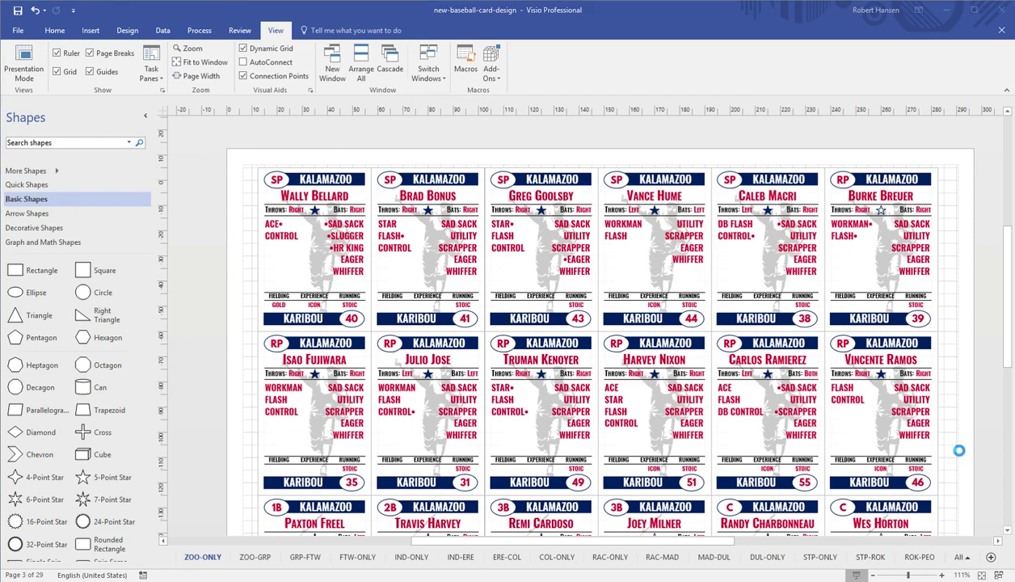
{"action": "left_click", "coordinate": [937, 438]}
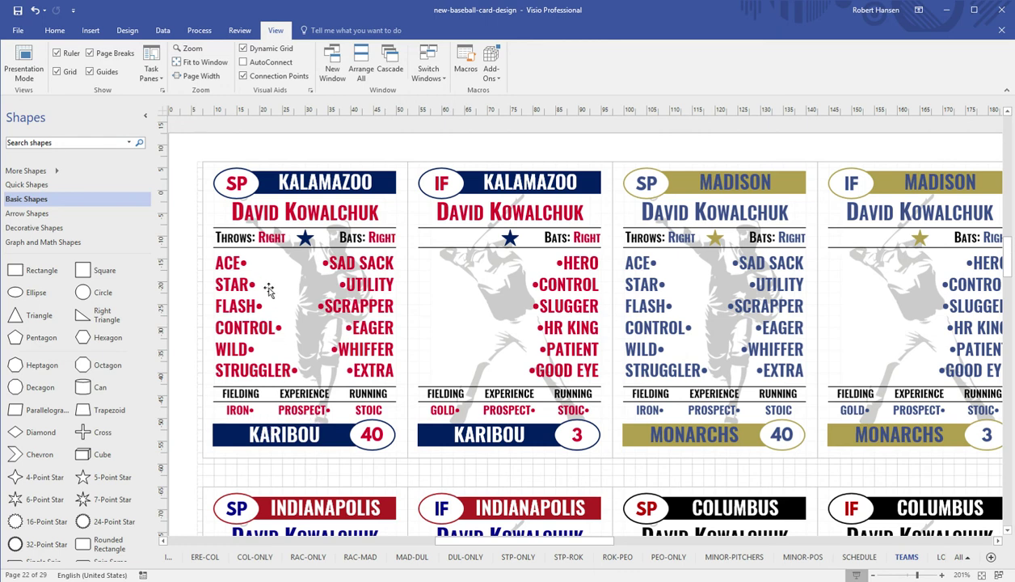
Inspect the card's trait labels, from STAR, FLASH and CONTROL through WHIFFER and EXTRA
{"action": "left_click", "coordinate": [236, 273]}
{"action": "left_click", "coordinate": [231, 283]}
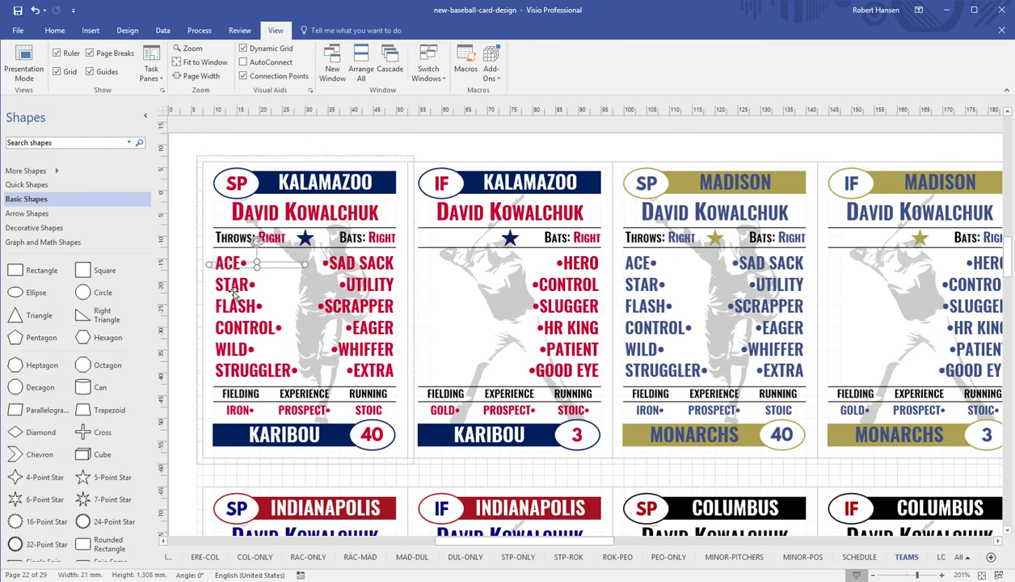
{"action": "left_click", "coordinate": [234, 309]}
{"action": "left_click", "coordinate": [231, 328]}
{"action": "left_click", "coordinate": [233, 349]}
{"action": "left_click", "coordinate": [238, 372]}
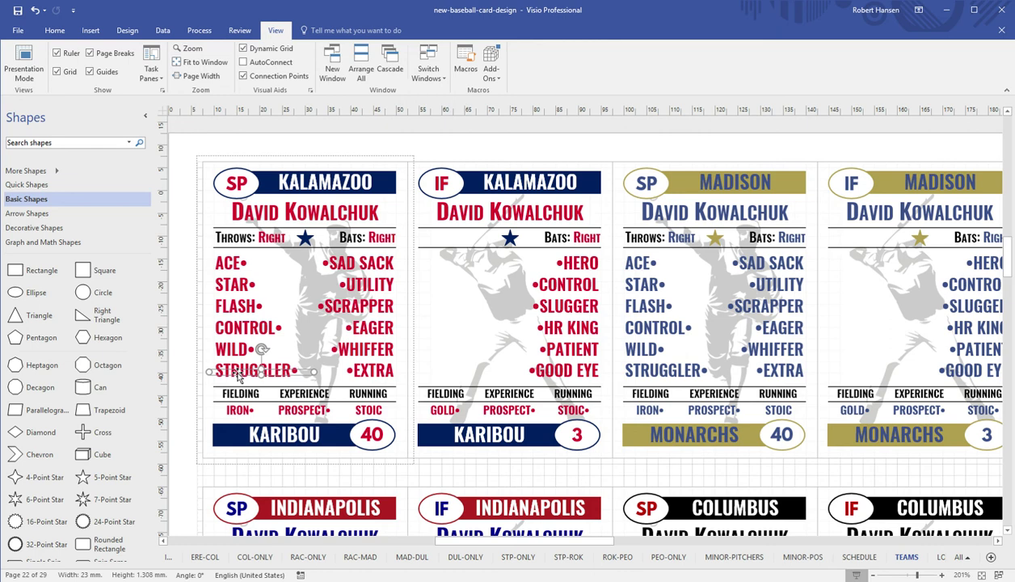
{"action": "left_click", "coordinate": [361, 269]}
{"action": "left_click", "coordinate": [356, 285]}
{"action": "left_click", "coordinate": [354, 308]}
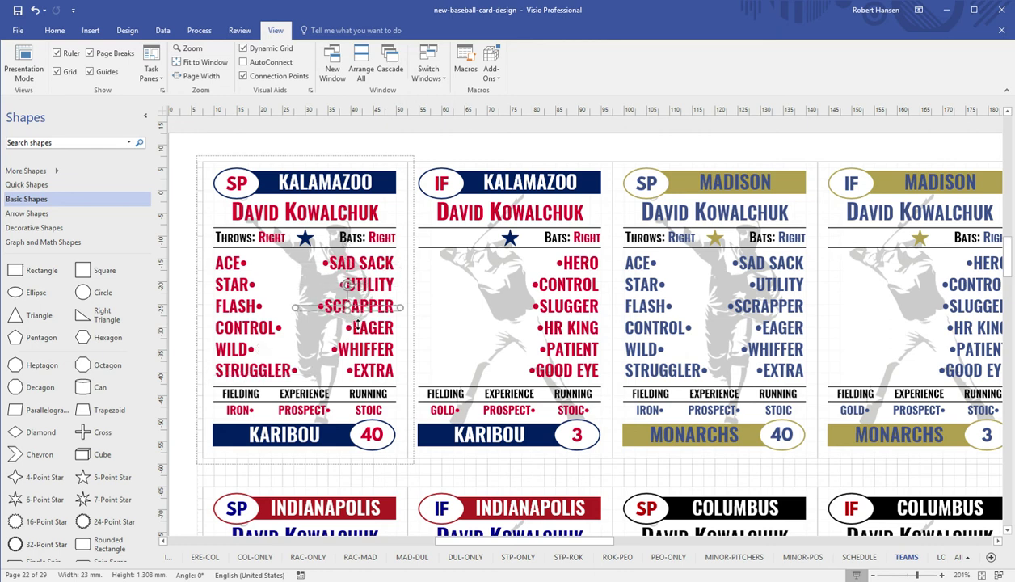
{"action": "left_click", "coordinate": [350, 331]}
{"action": "left_click", "coordinate": [353, 351]}
{"action": "left_click", "coordinate": [364, 373]}
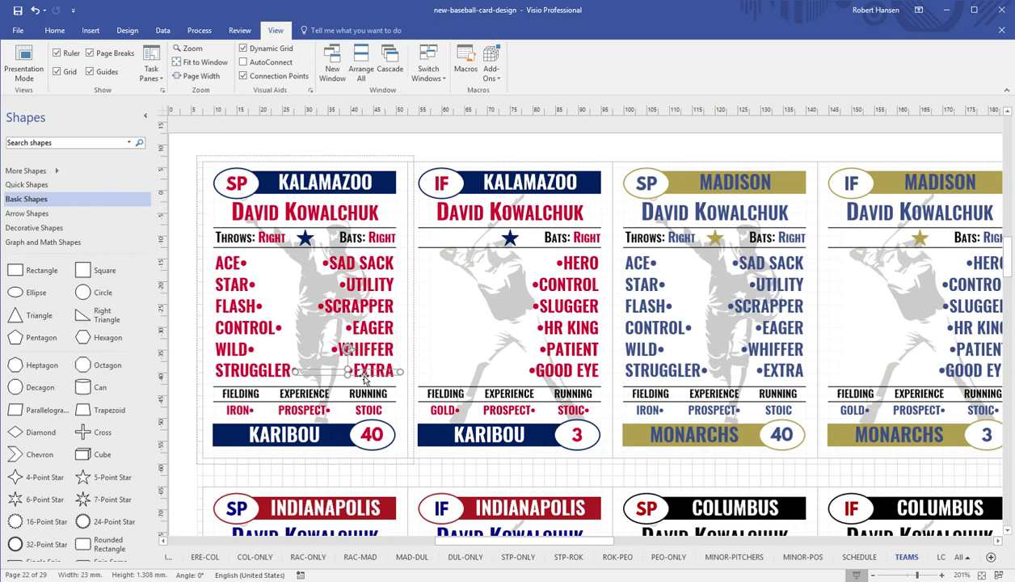
Inspect the IRON, PROSPECT, STOIC, Throws: Right and Bats: Right labels, then the whole IF Kalamazoo card
{"action": "left_click", "coordinate": [241, 413]}
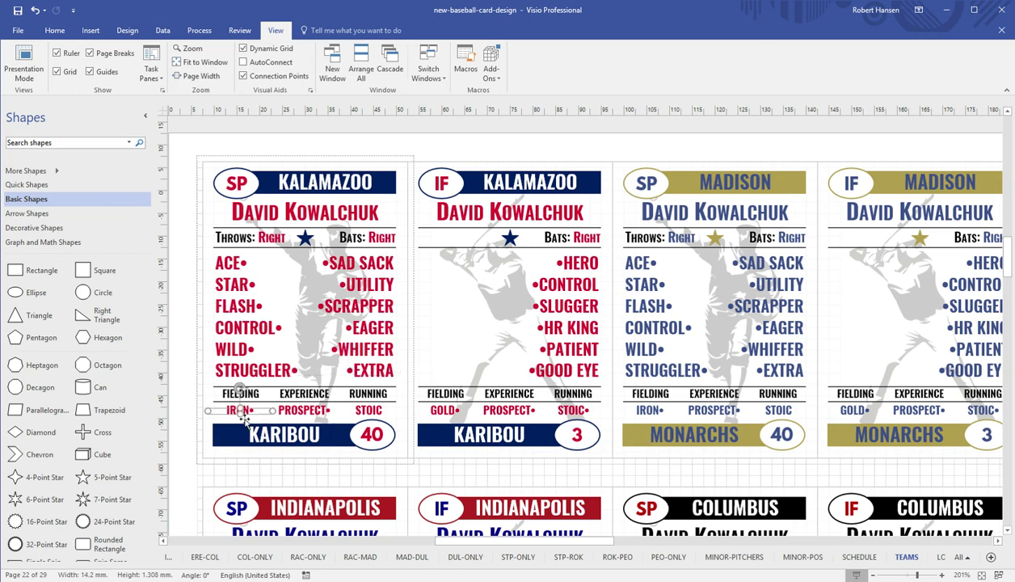
{"action": "left_click", "coordinate": [301, 413]}
{"action": "left_click", "coordinate": [369, 415]}
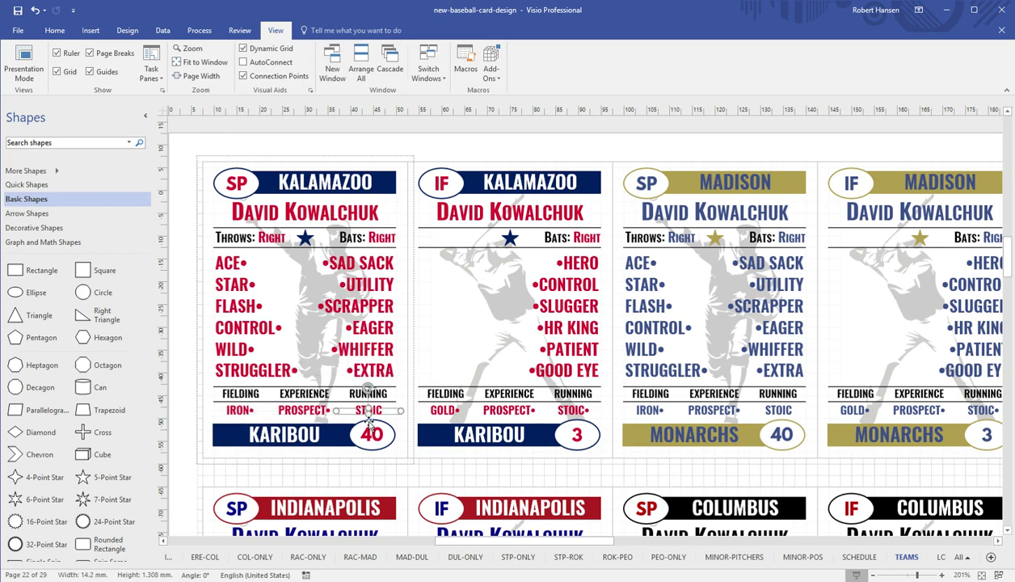
{"action": "left_click", "coordinate": [260, 239]}
{"action": "left_click", "coordinate": [381, 240]}
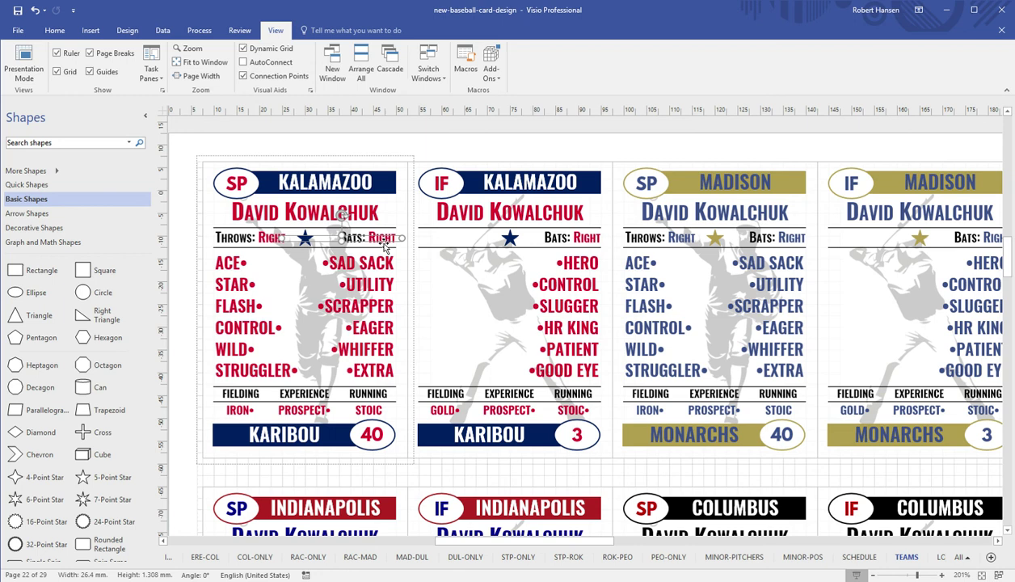
{"action": "left_click", "coordinate": [470, 290]}
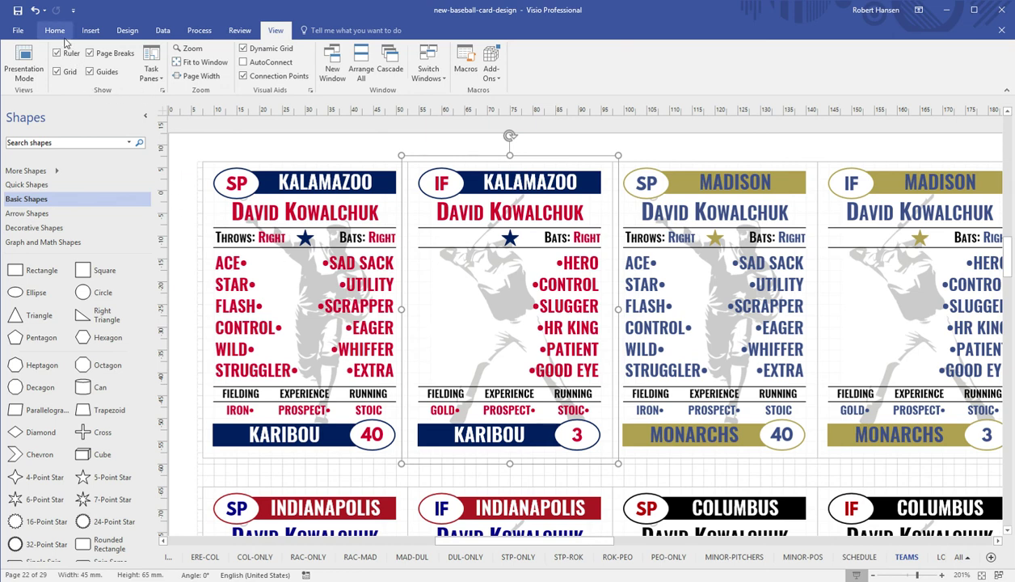
Browse the Home and Insert tabs, then switch windows to Drawing5
{"action": "left_click", "coordinate": [56, 31]}
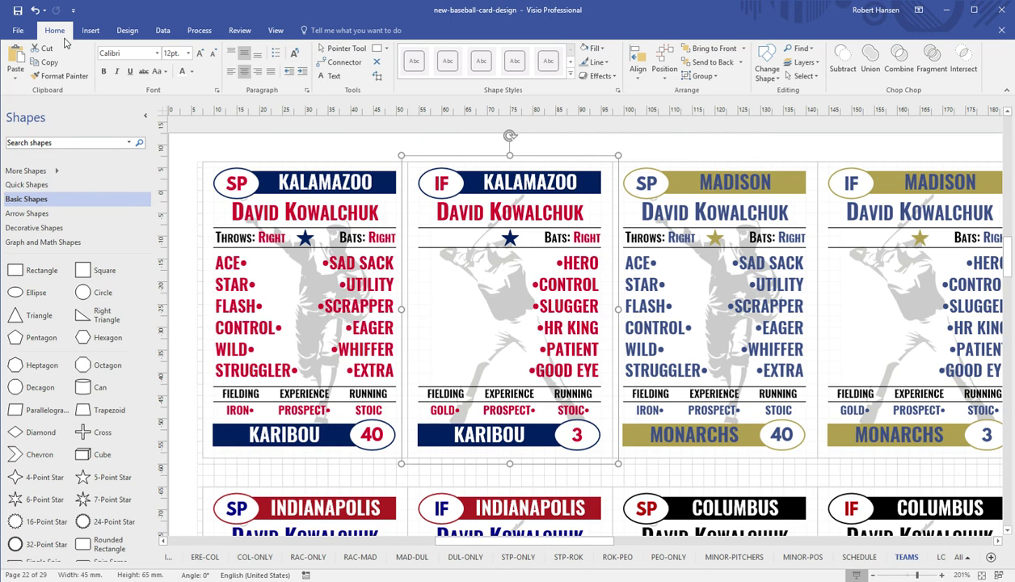
{"action": "left_click", "coordinate": [87, 31]}
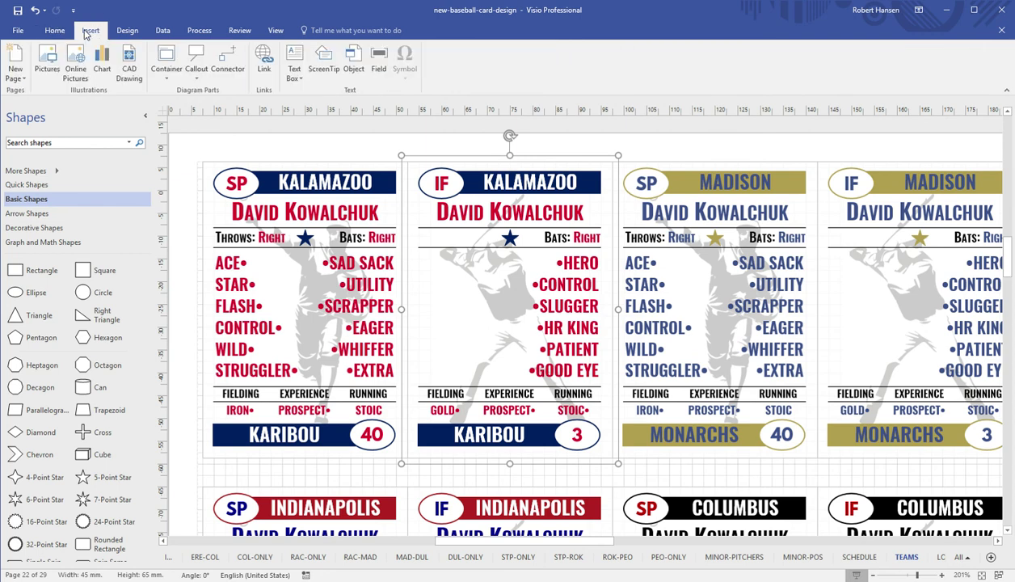
{"action": "left_click", "coordinate": [54, 30]}
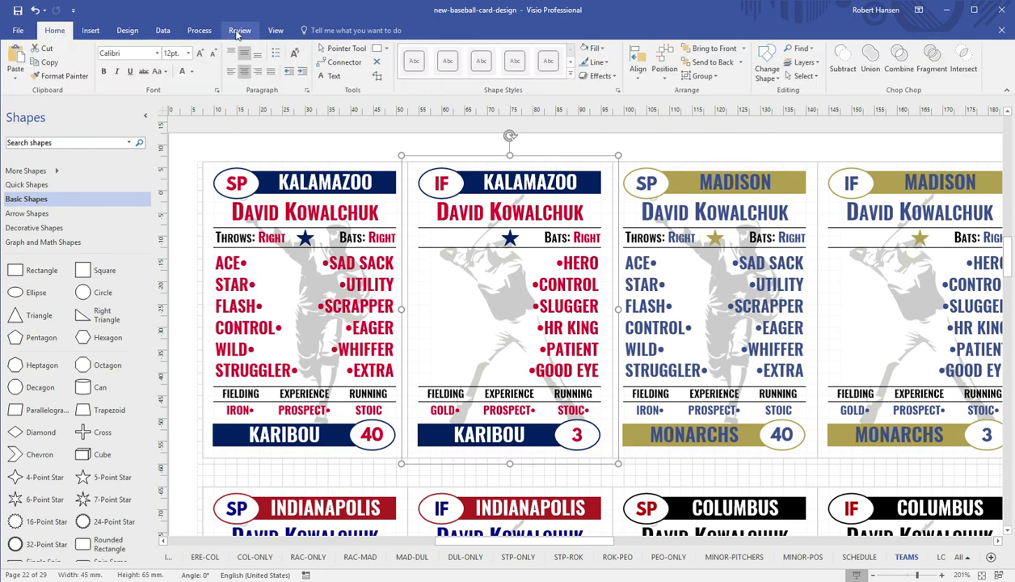
{"action": "left_click", "coordinate": [279, 30]}
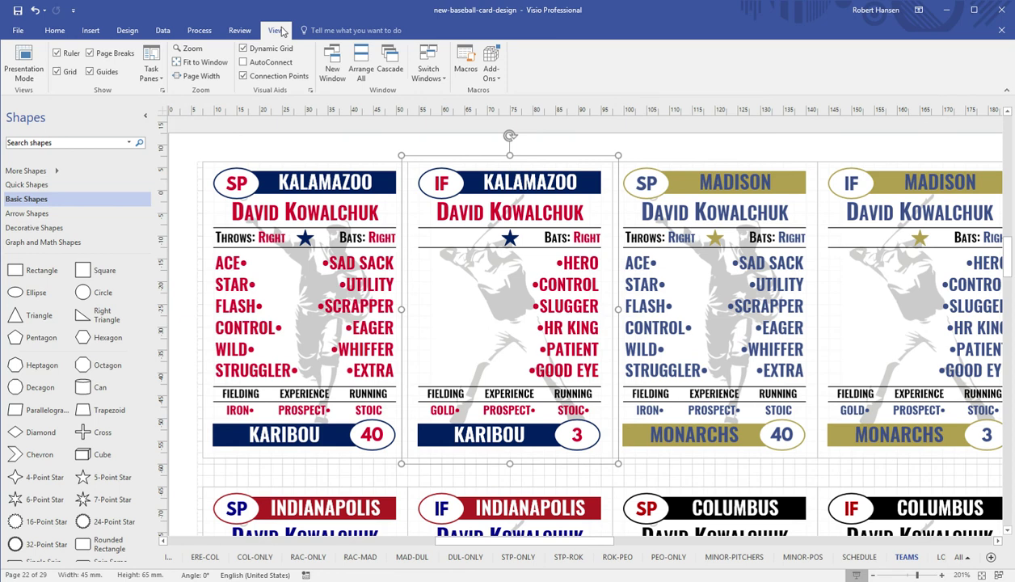
{"action": "left_click", "coordinate": [428, 72]}
{"action": "left_click", "coordinate": [435, 94]}
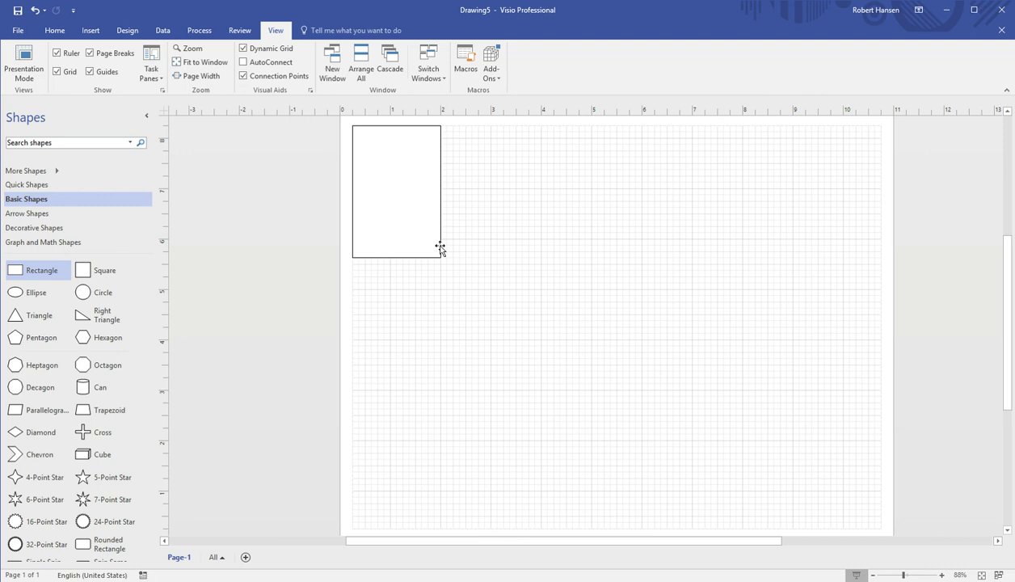
Select the 1.75 × 2.625 in card rectangle and bring up the Home tab commands
{"action": "left_click", "coordinate": [440, 249]}
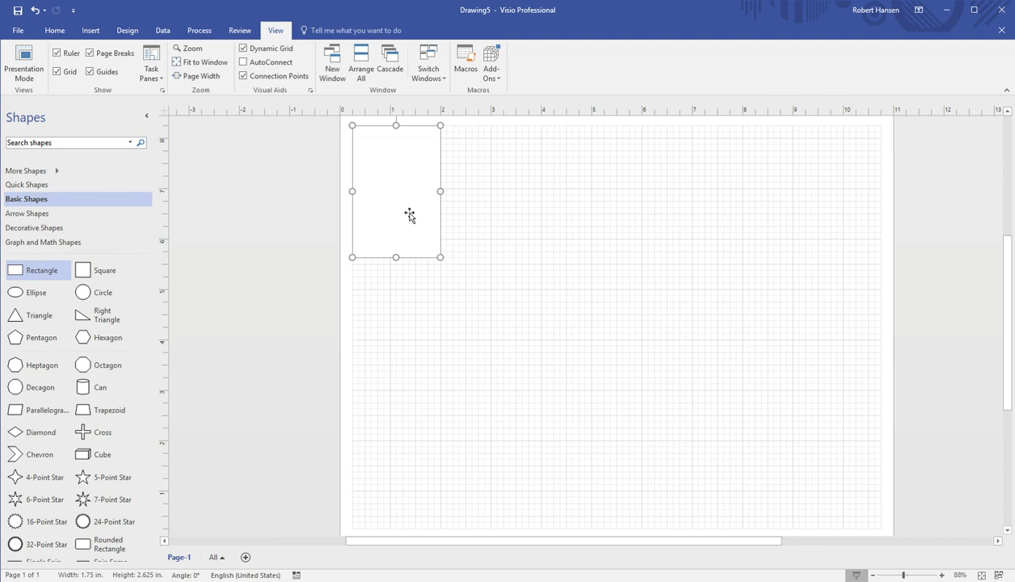
{"action": "left_click", "coordinate": [55, 32]}
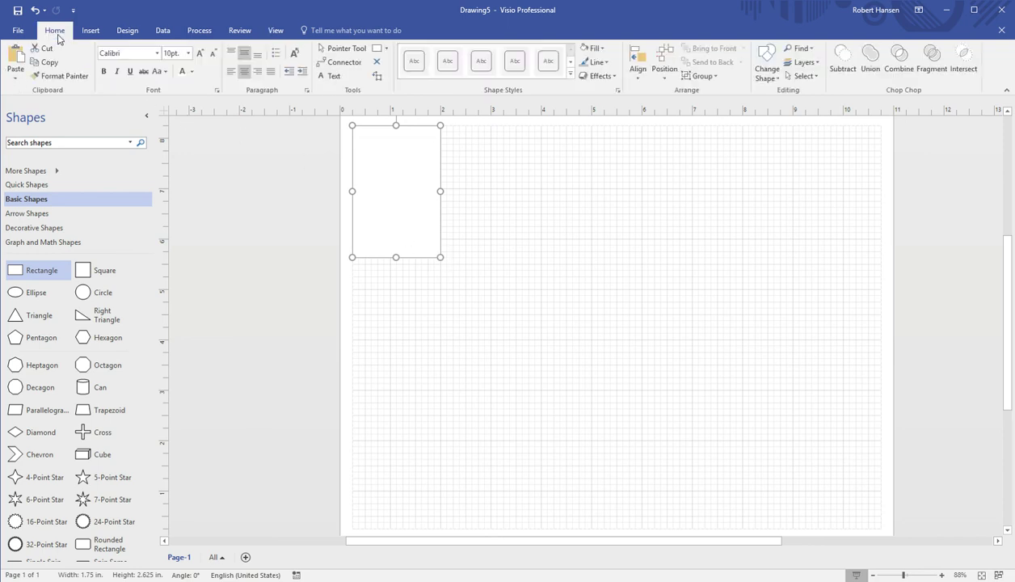
Insert the batter silhouette picture and shrink it to about 1.48 × 2.26 in
{"action": "left_click", "coordinate": [90, 32]}
{"action": "left_click", "coordinate": [48, 65]}
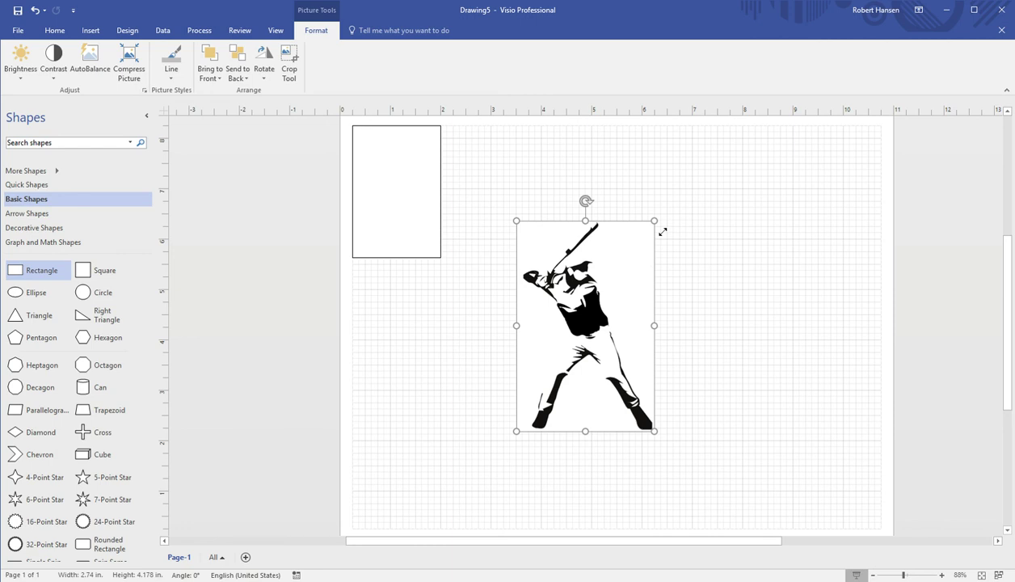
{"action": "left_click_drag", "start_coordinate": [663, 232], "coordinate": [654, 245]}
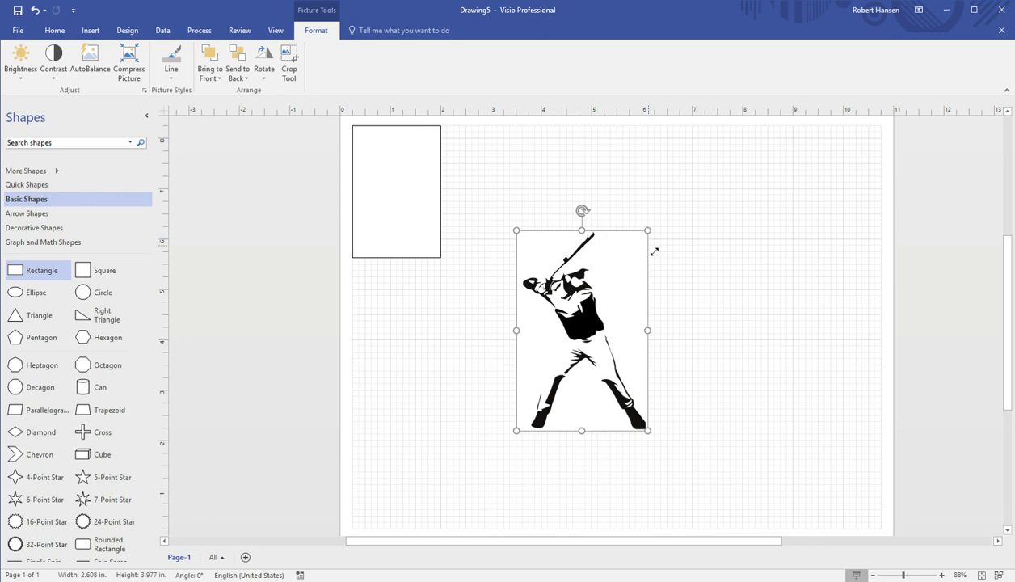
{"action": "left_click_drag", "start_coordinate": [654, 251], "coordinate": [608, 329]}
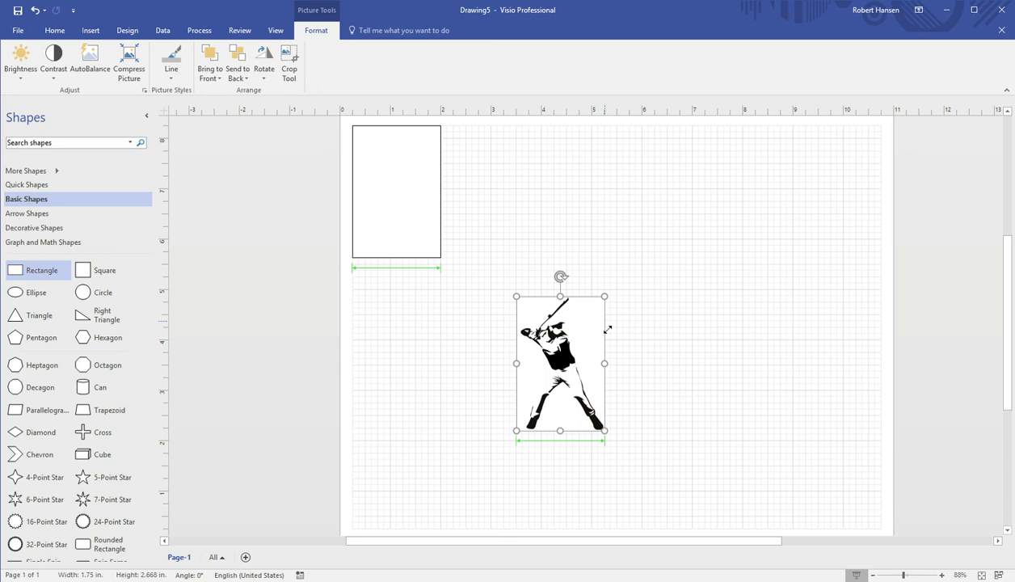
{"action": "left_click_drag", "start_coordinate": [607, 329], "coordinate": [601, 338]}
Move the resized batter picture inside the card rectangle
{"action": "key", "text": "Escape"}
{"action": "left_click", "coordinate": [591, 376]}
{"action": "left_click_drag", "start_coordinate": [591, 376], "coordinate": [416, 195]}
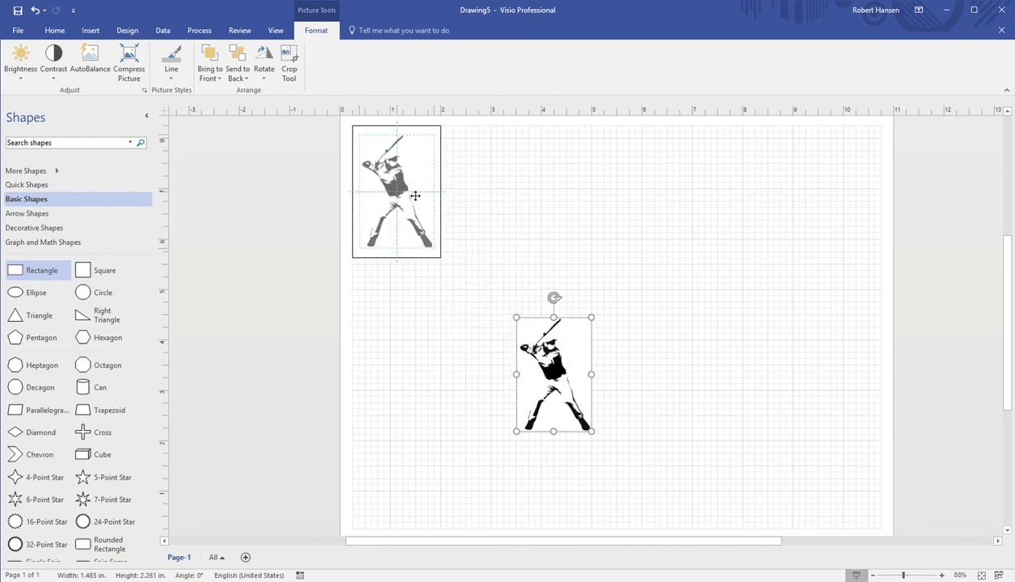
{"action": "left_click_drag", "start_coordinate": [415, 196], "coordinate": [415, 195]}
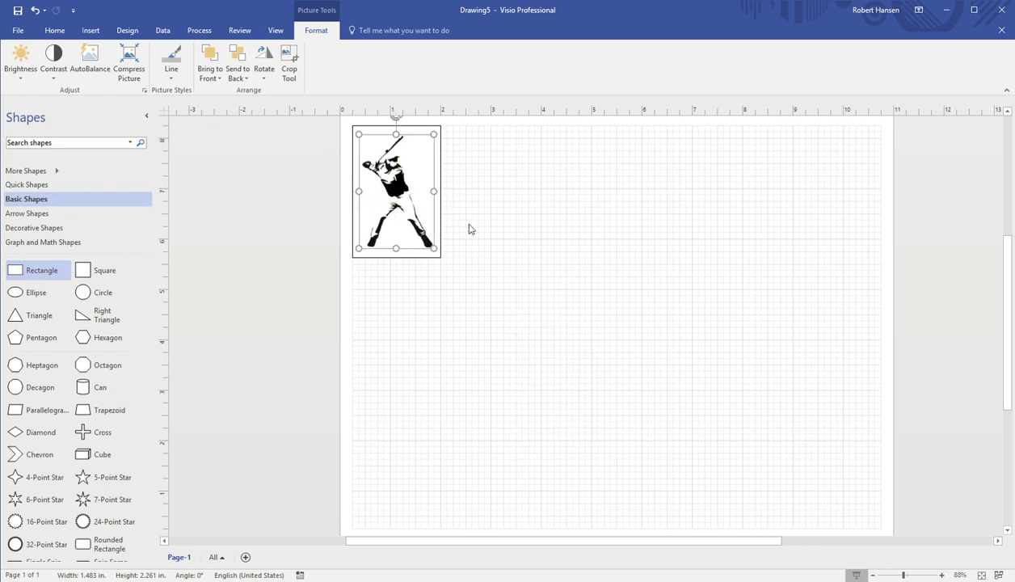
{"action": "left_click", "coordinate": [495, 234]}
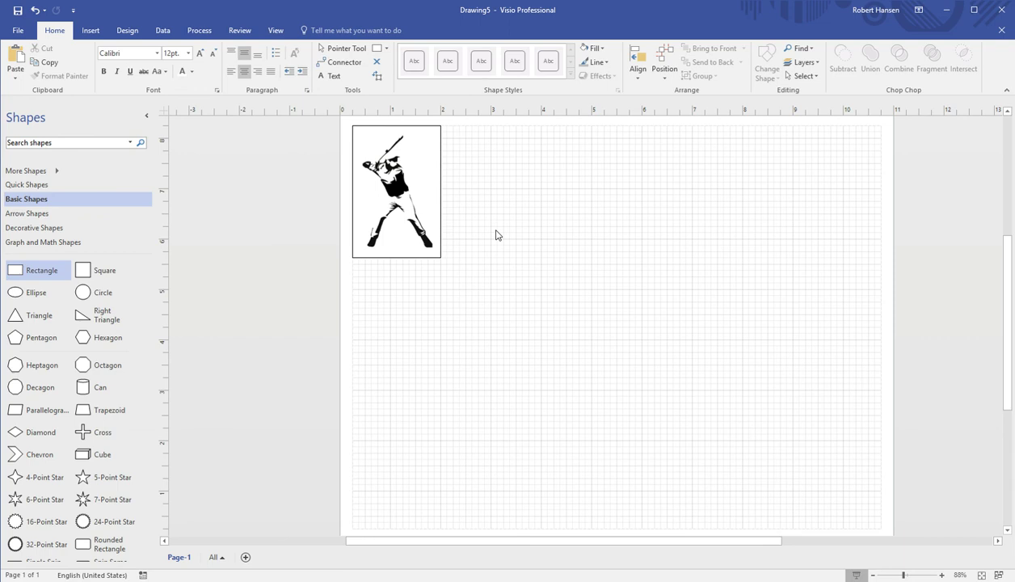
Send the batter picture to the back, behind the card rectangle
{"action": "left_click", "coordinate": [396, 198]}
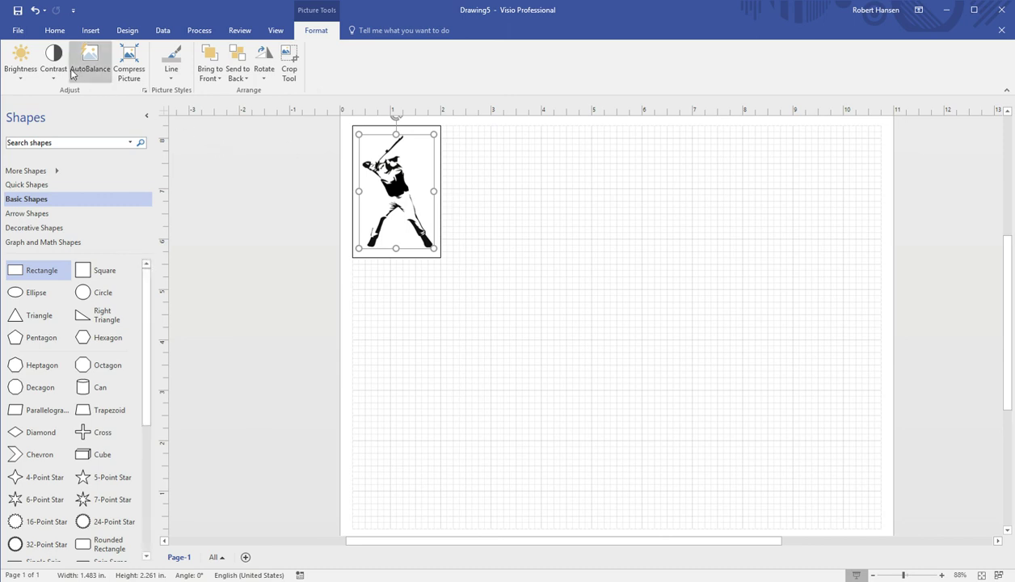
{"action": "left_click", "coordinate": [55, 32]}
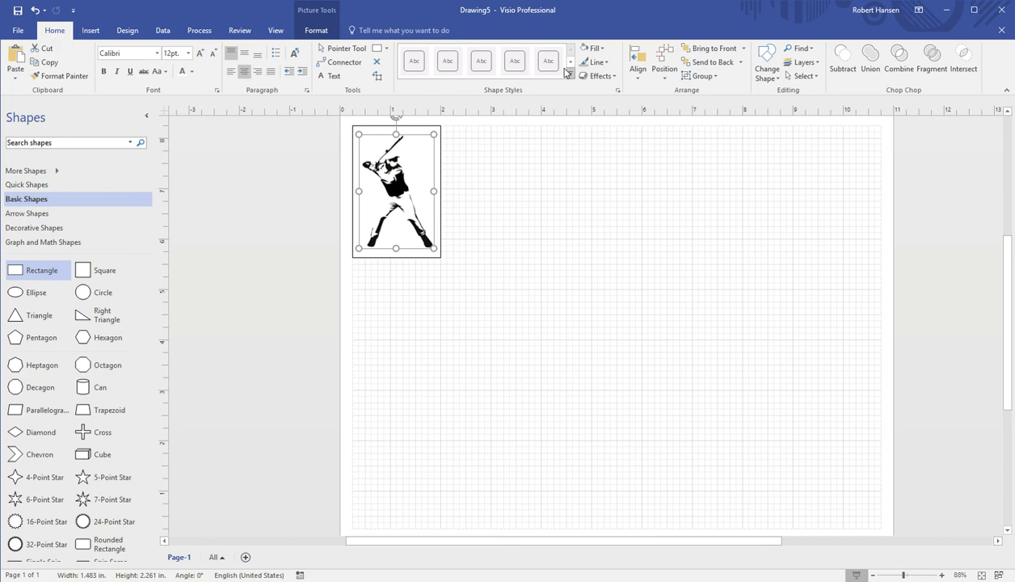
{"action": "left_click", "coordinate": [708, 62]}
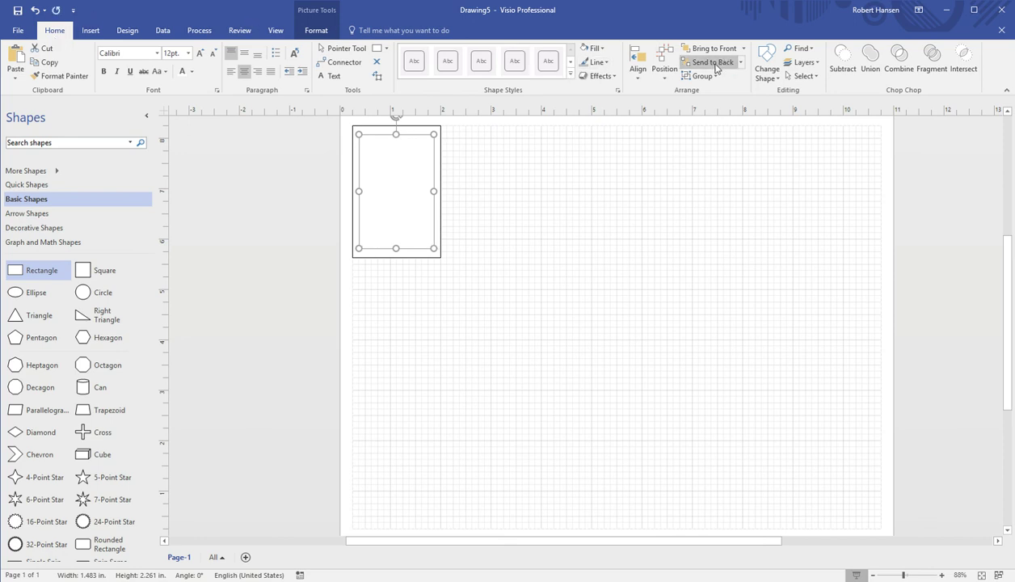
{"action": "left_click", "coordinate": [567, 212]}
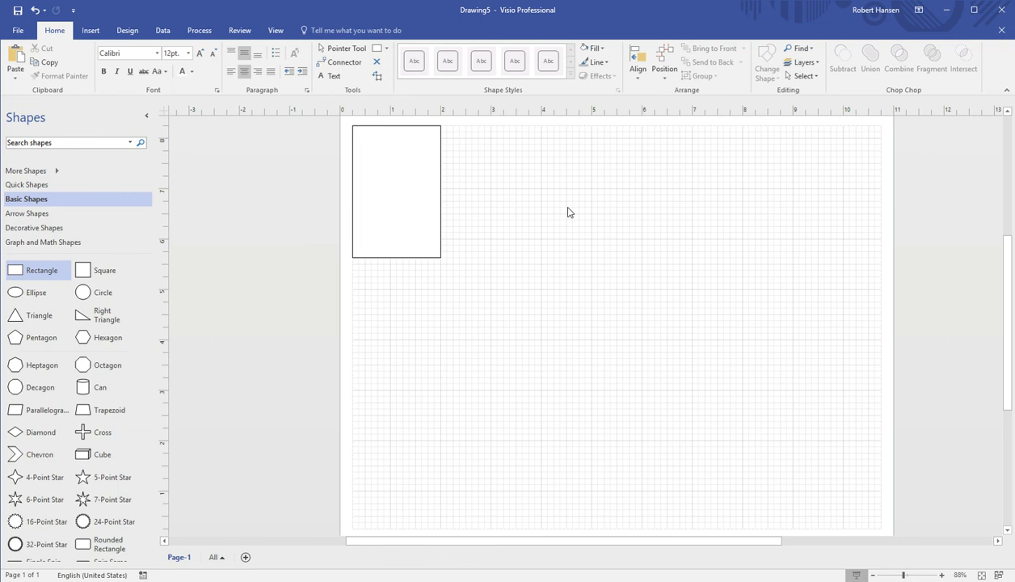
Set the card rectangle's fill transparency to 25% so the silhouette shows faintly
{"action": "left_click", "coordinate": [416, 220]}
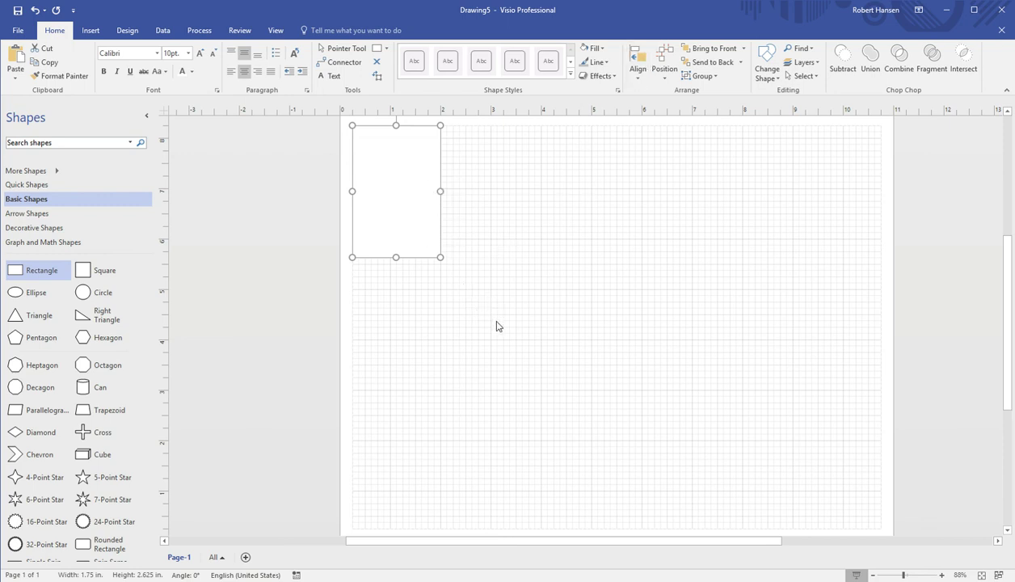
{"action": "key", "text": "F3"}
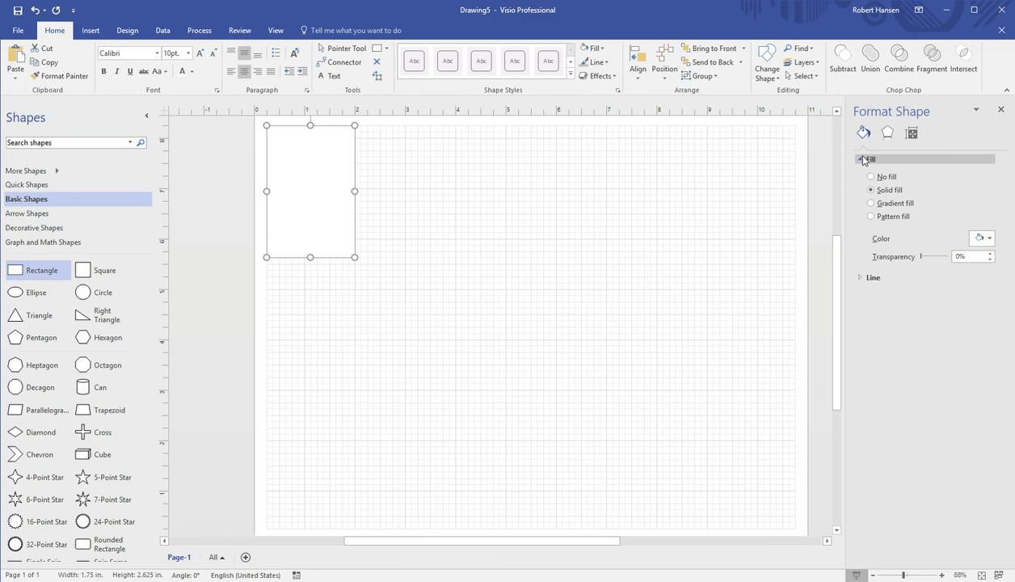
{"action": "left_click_drag", "start_coordinate": [968, 256], "coordinate": [947, 260]}
{"action": "type", "text": "25"}
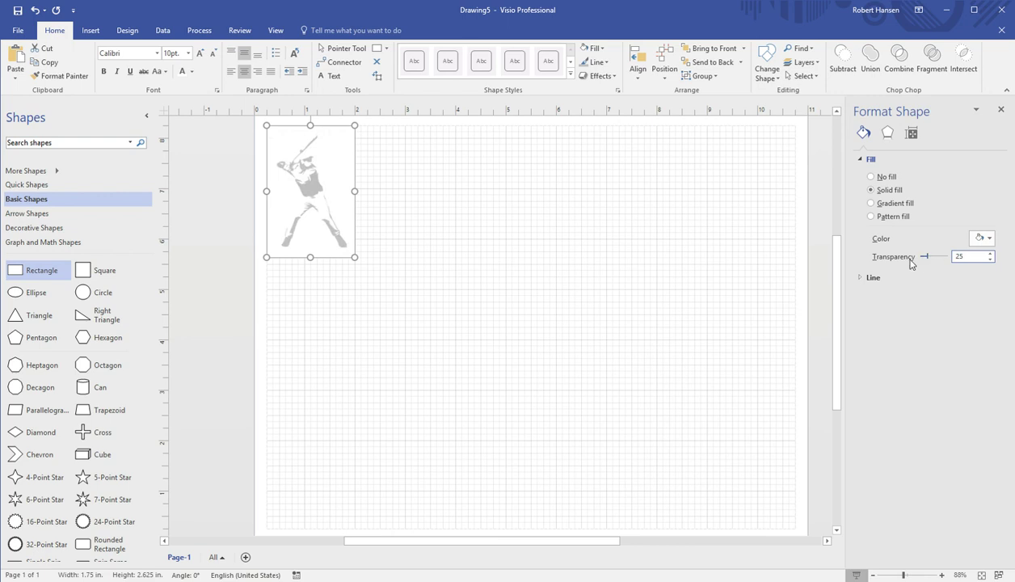
{"action": "left_click", "coordinate": [520, 258]}
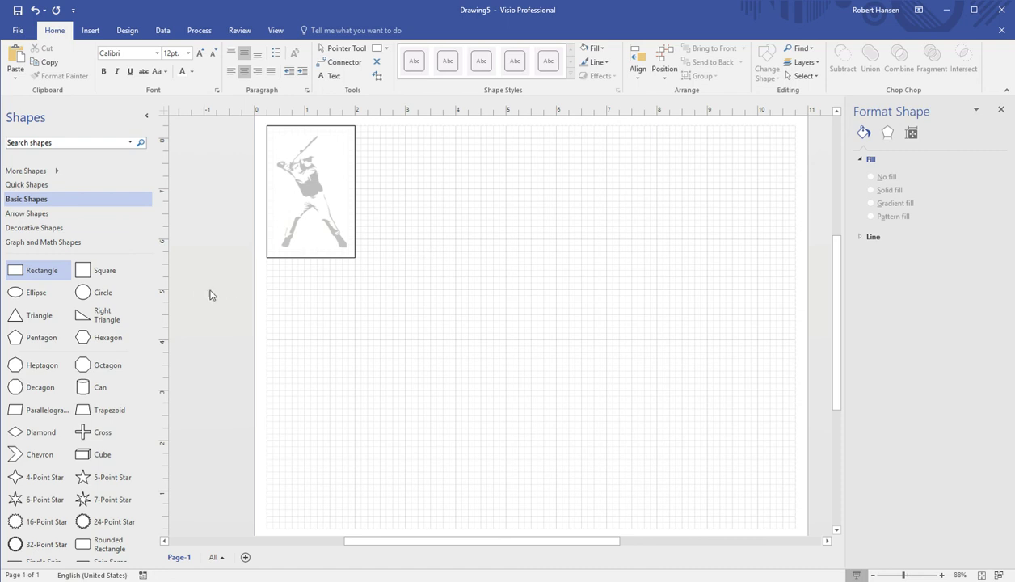
Draw a thin label rectangle with the player's name and move it onto the card's upper middle
{"action": "left_click_drag", "start_coordinate": [41, 278], "coordinate": [313, 314]}
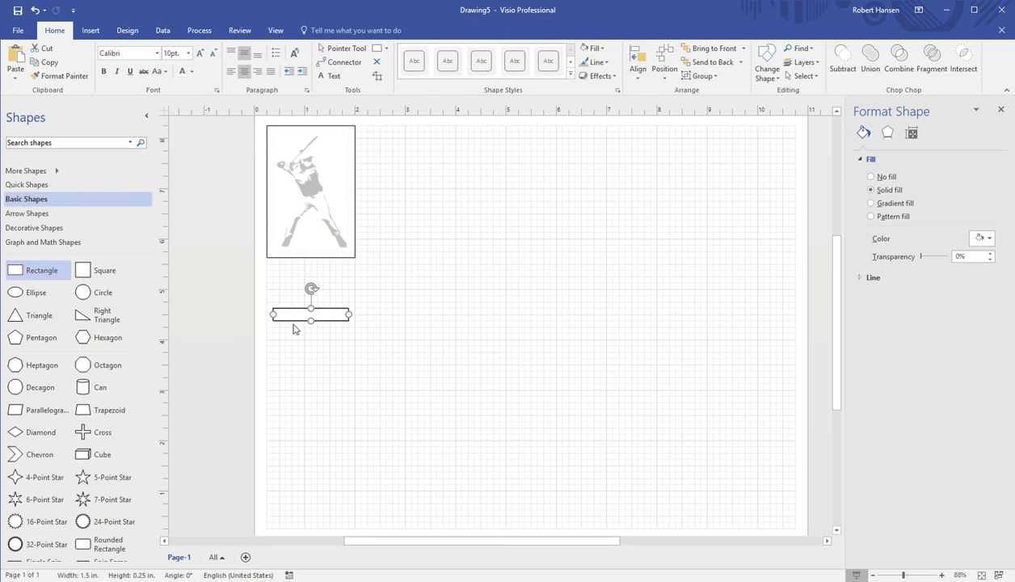
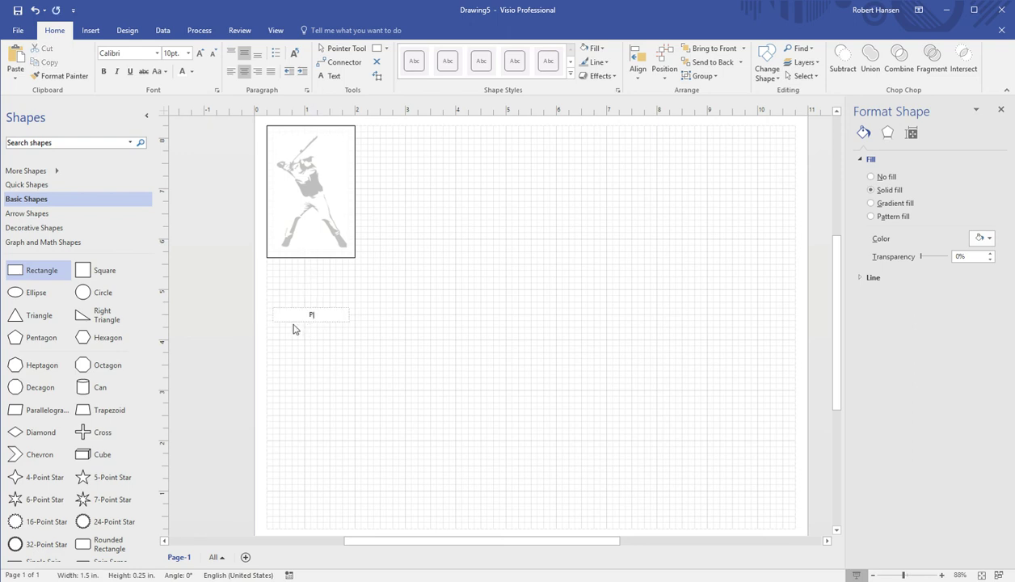
{"action": "key", "text": "Escape"}
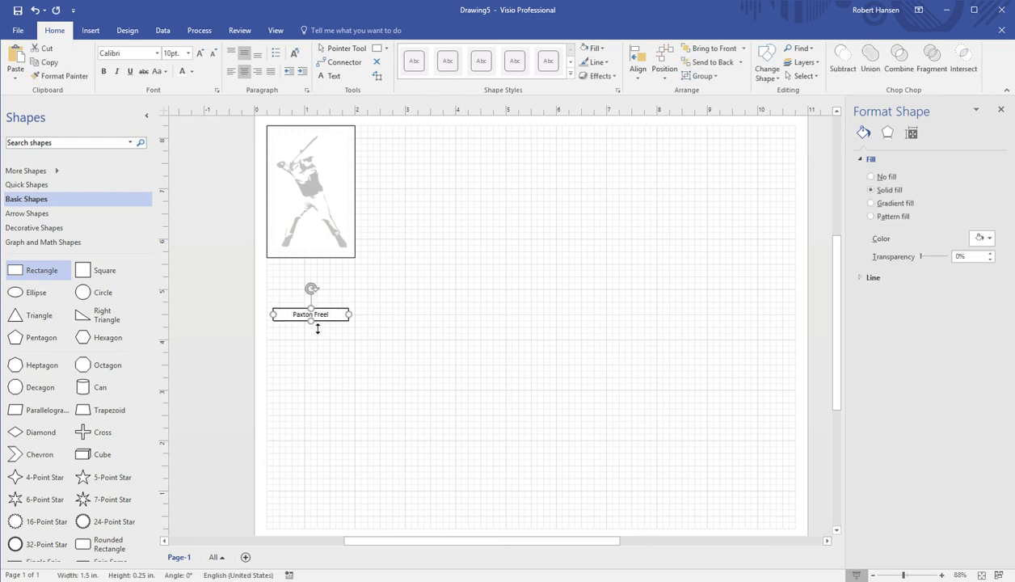
{"action": "left_click_drag", "start_coordinate": [322, 317], "coordinate": [325, 190]}
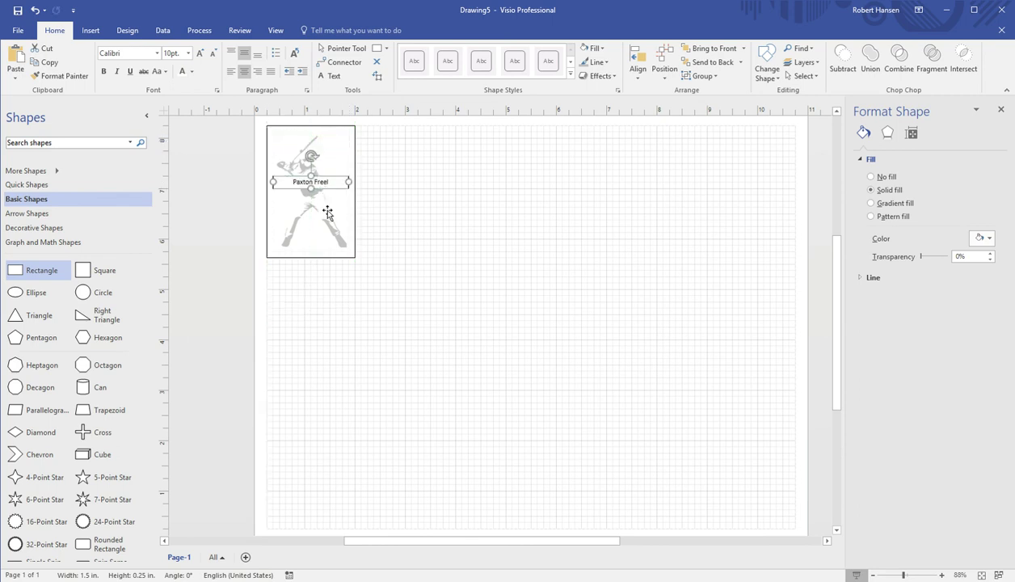
{"action": "left_click", "coordinate": [311, 342]}
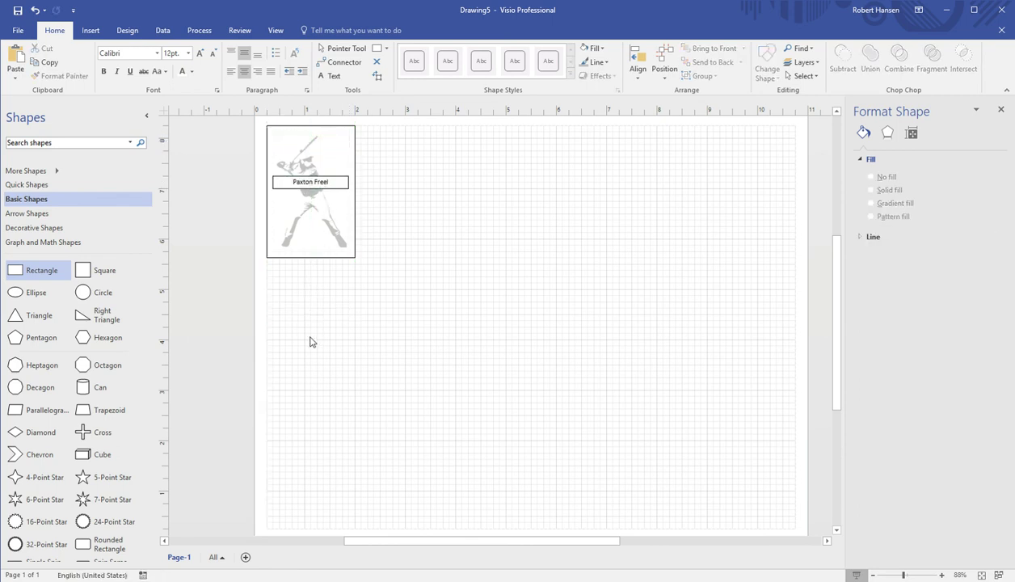
Remove the fill and outline from the name label
{"action": "left_click", "coordinate": [323, 184]}
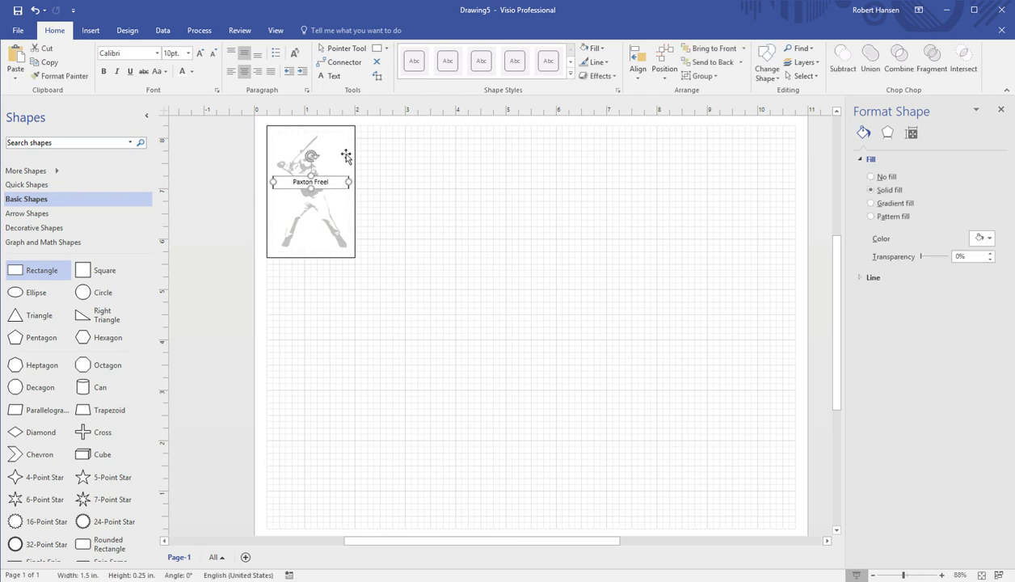
{"action": "left_click", "coordinate": [589, 48]}
{"action": "key", "text": "ctrl+z"}
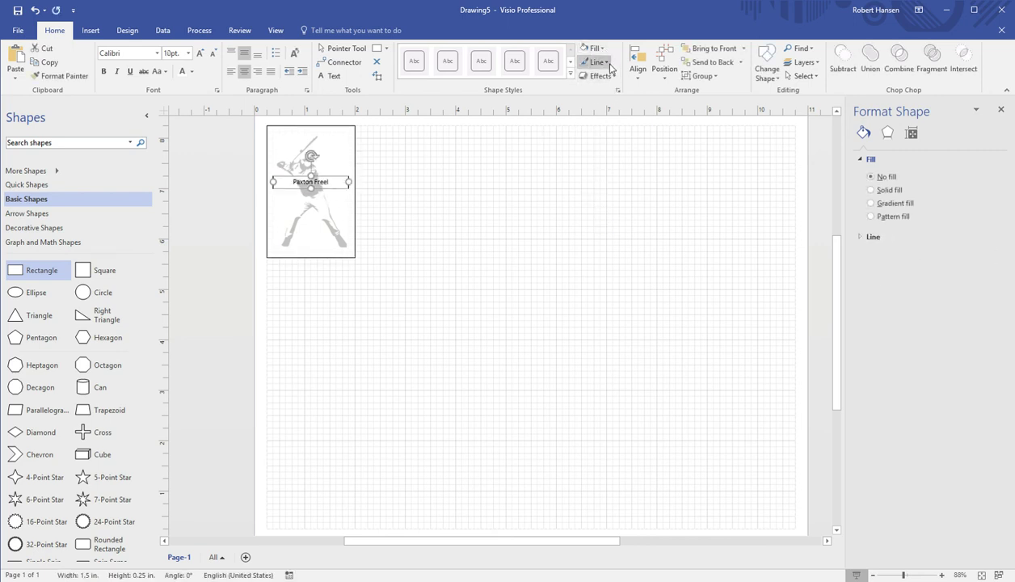
{"action": "left_click", "coordinate": [424, 241]}
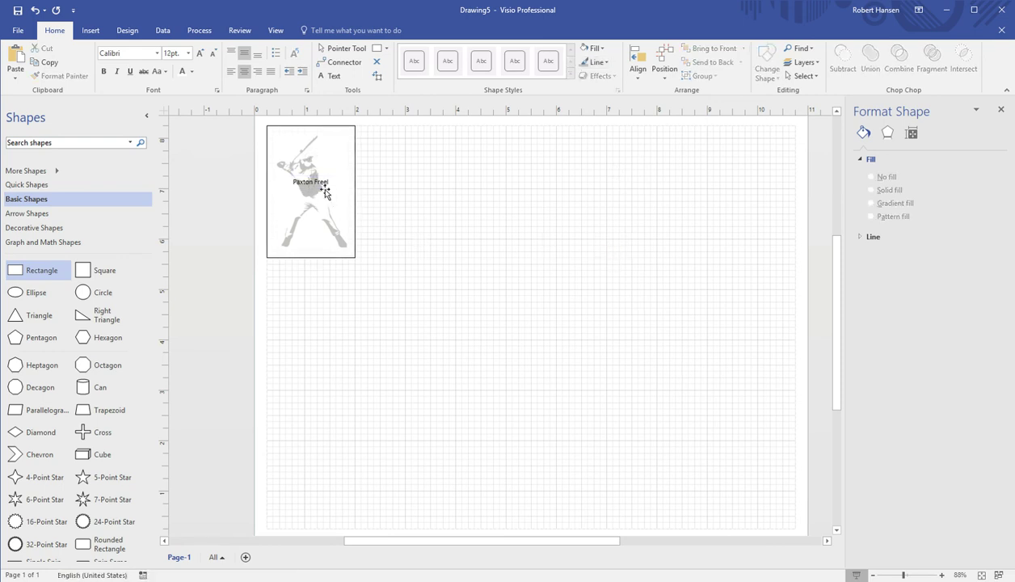
{"action": "left_click", "coordinate": [318, 185]}
{"action": "left_click", "coordinate": [426, 224]}
{"action": "left_click", "coordinate": [318, 186]}
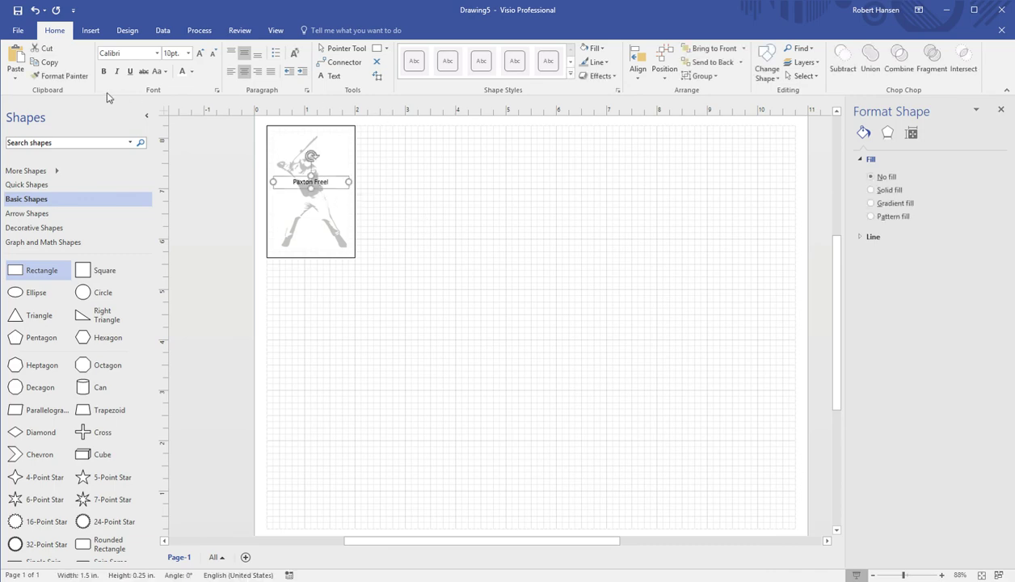
Make the name text bold and increase its font size three steps
{"action": "left_click", "coordinate": [103, 71]}
{"action": "left_click", "coordinate": [199, 53]}
{"action": "left_click", "coordinate": [199, 54]}
{"action": "left_click", "coordinate": [200, 53]}
{"action": "left_click", "coordinate": [430, 216]}
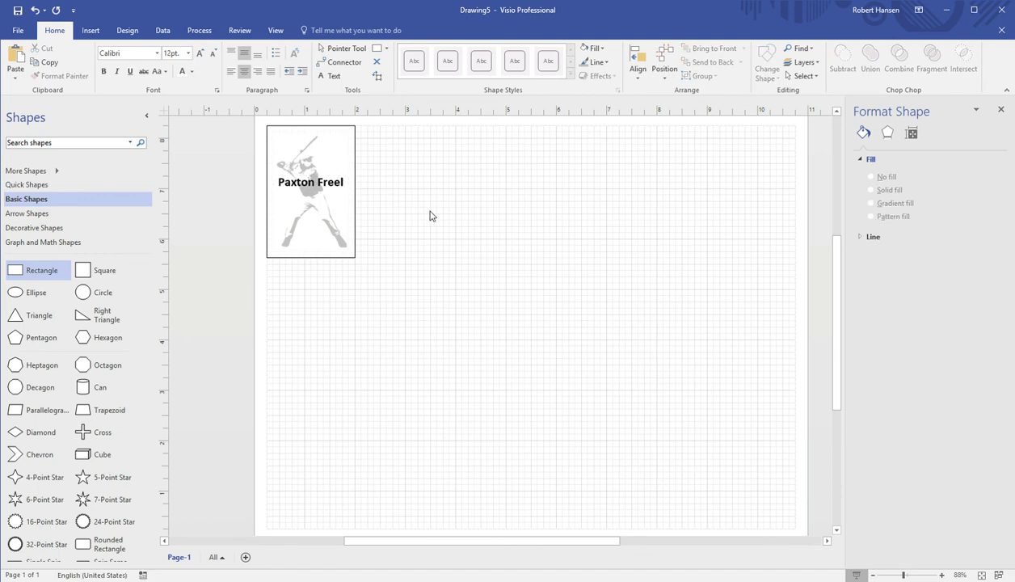